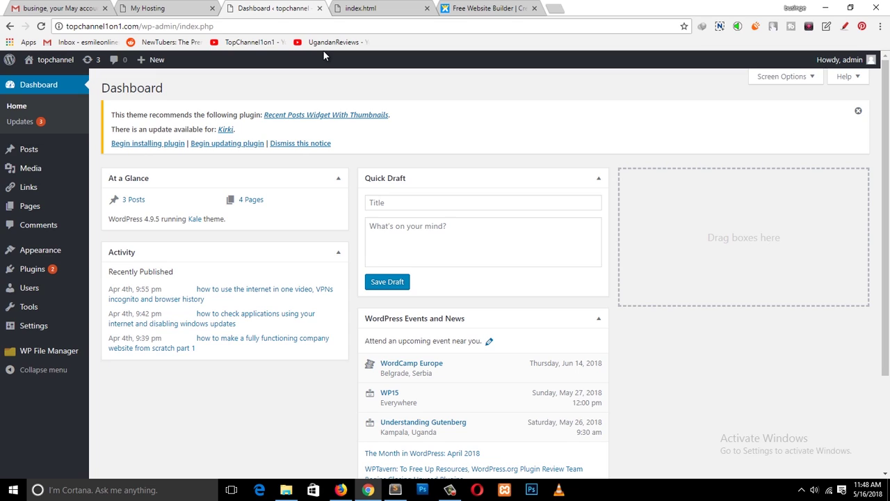
Step: Review the local index.html landing page, including its estimate form, How it Works, veteran-owned and Gallery sections
click(361, 8)
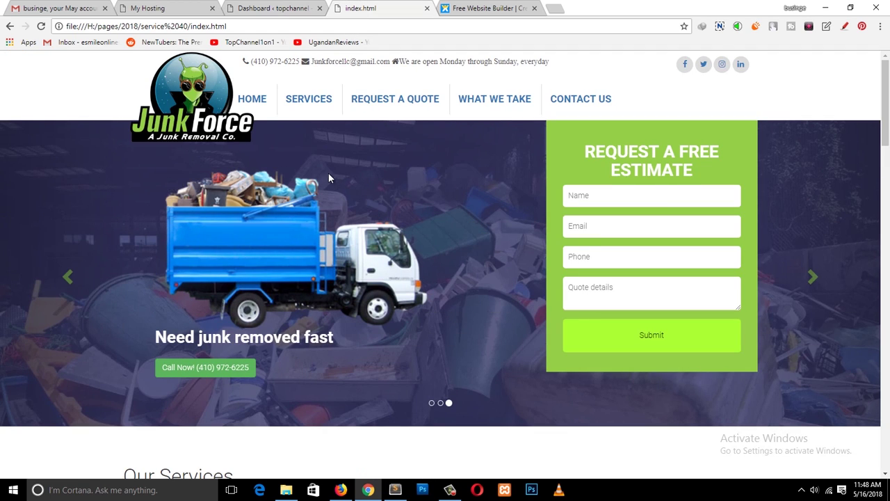
scroll(330, 178, down, 18)
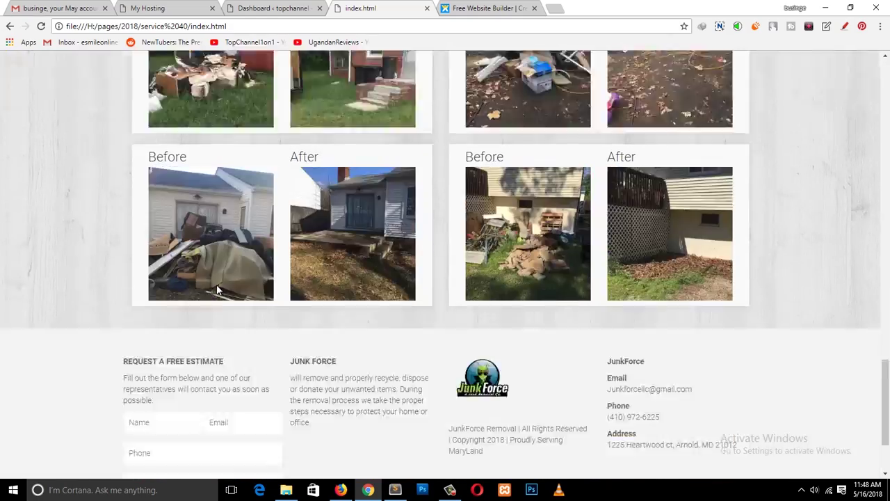
scroll(218, 290, up, 18)
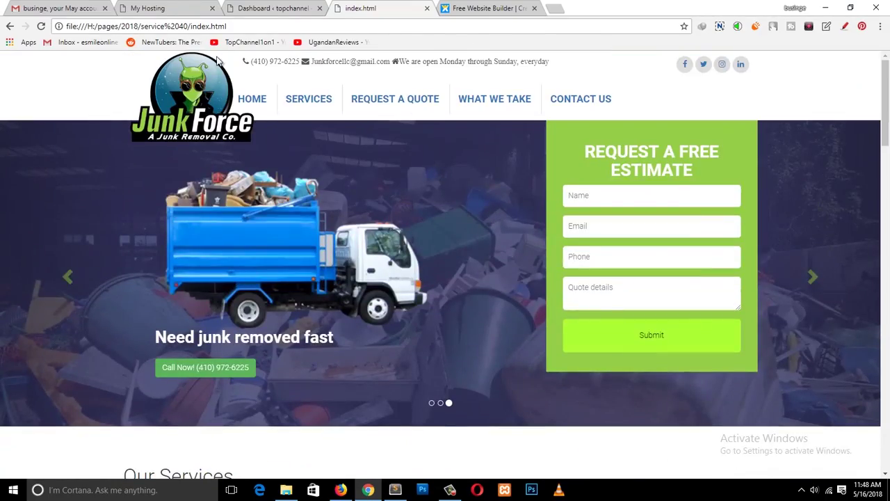
click(556, 117)
scroll(255, 237, up, 8)
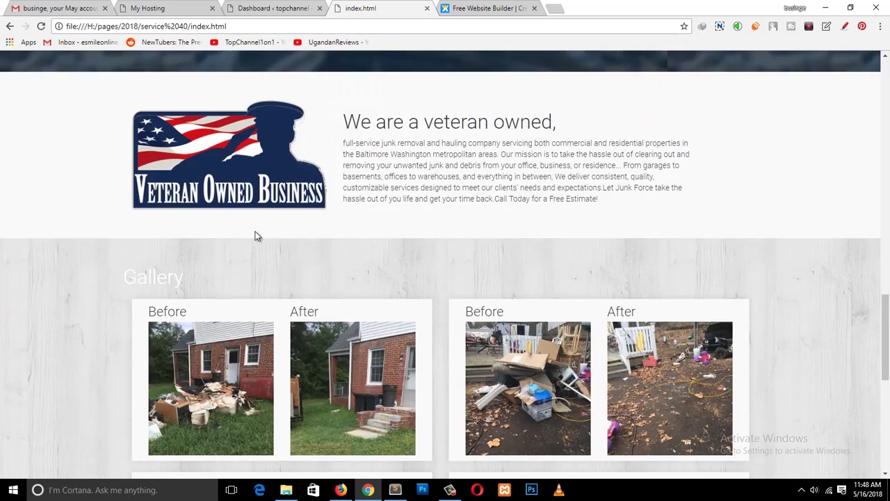
scroll(256, 236, up, 8)
click(495, 105)
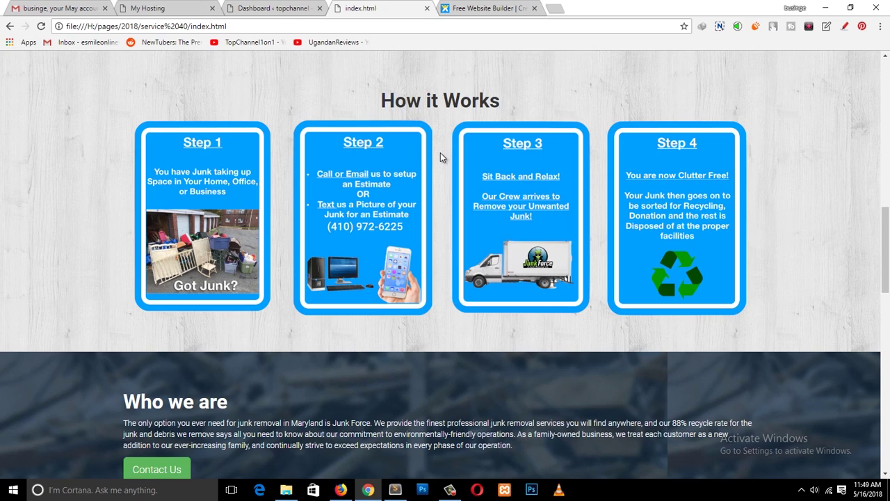
scroll(471, 174, down, 12)
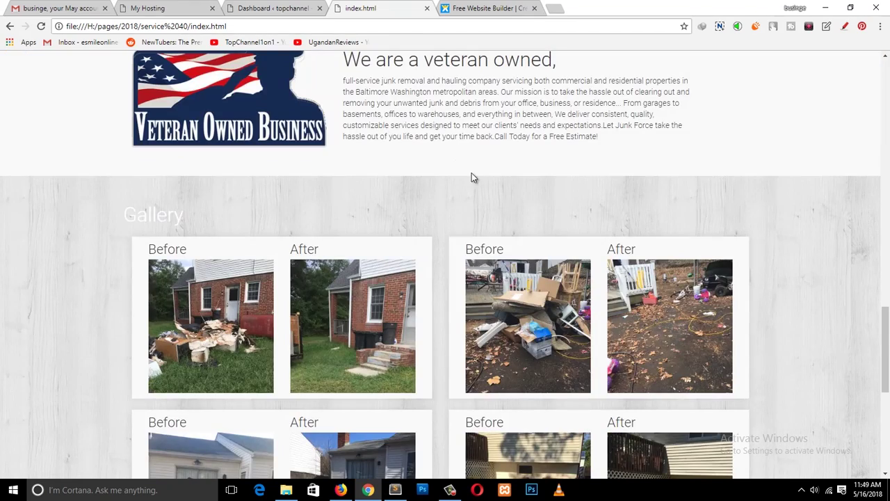
scroll(560, 171, up, 7)
scroll(560, 167, up, 10)
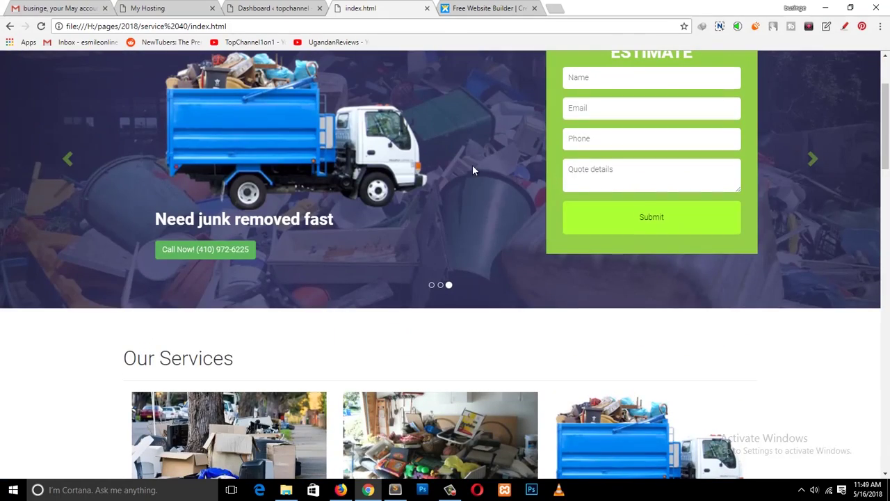
Step: Open the live topchannel site from the WordPress dashboard in a separate tab and compare it with the local index.html page
click(271, 8)
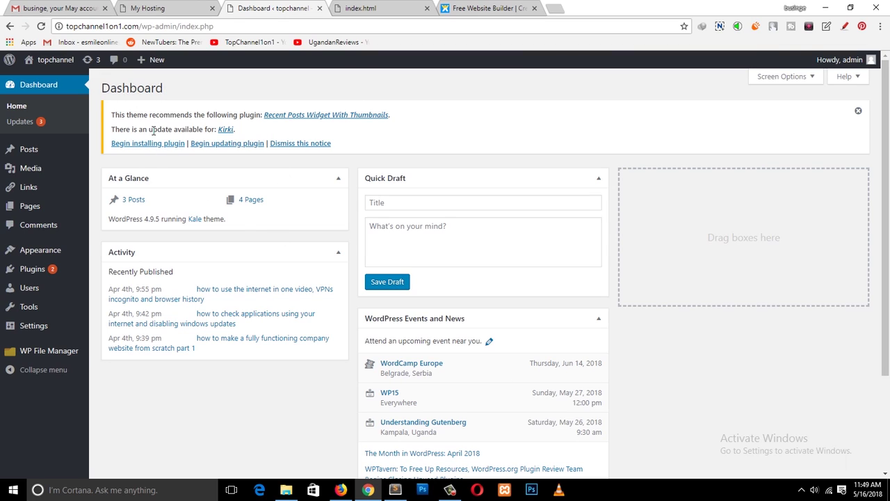
middle_click(46, 79)
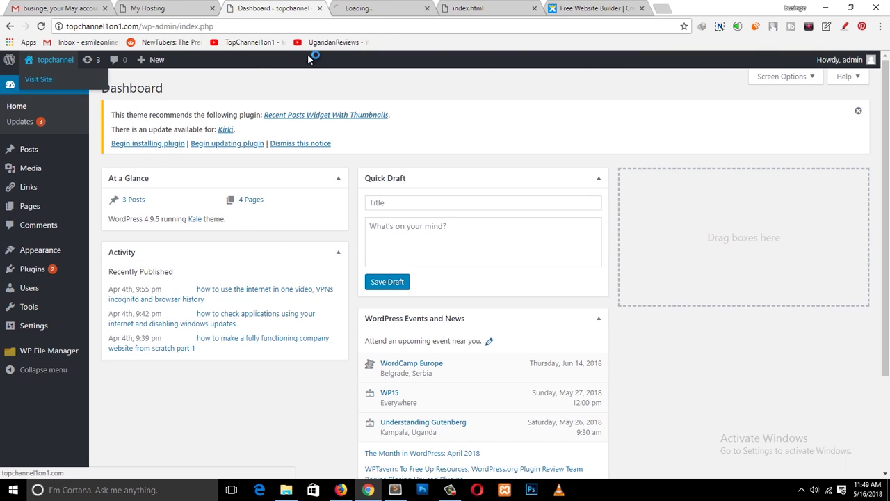
click(390, 7)
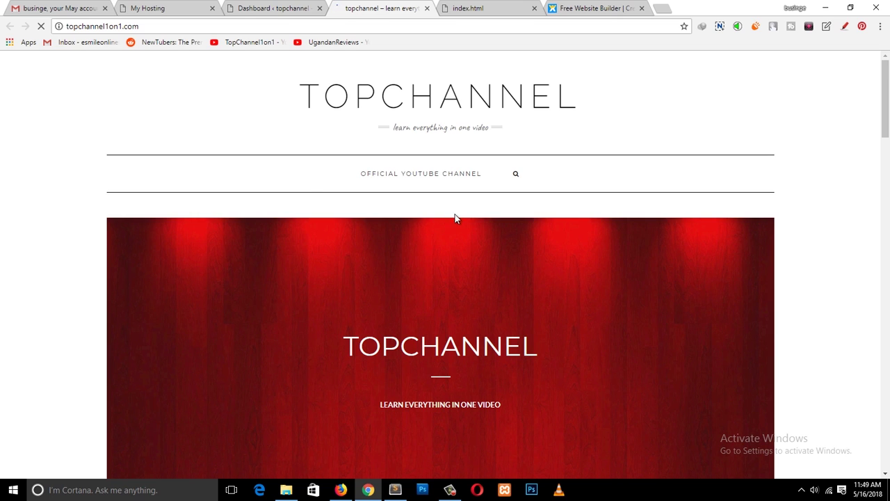
scroll(455, 216, down, 3)
click(473, 7)
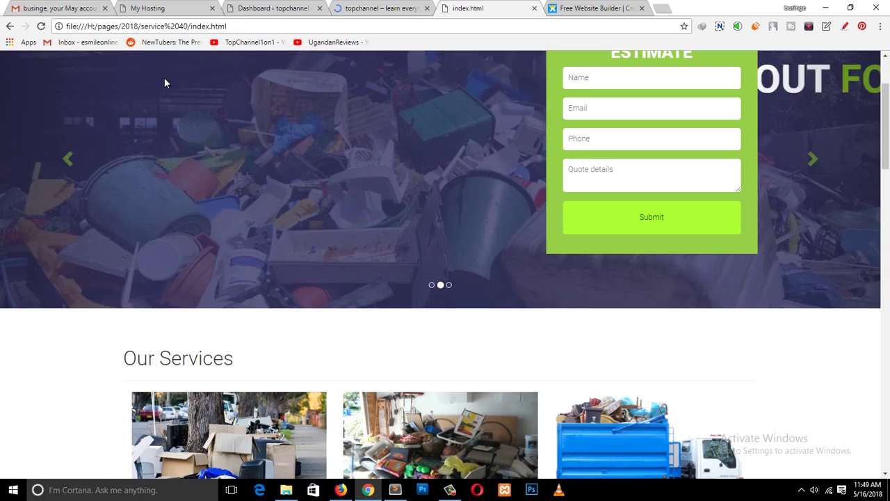
key(ctrl+shift+Tab)
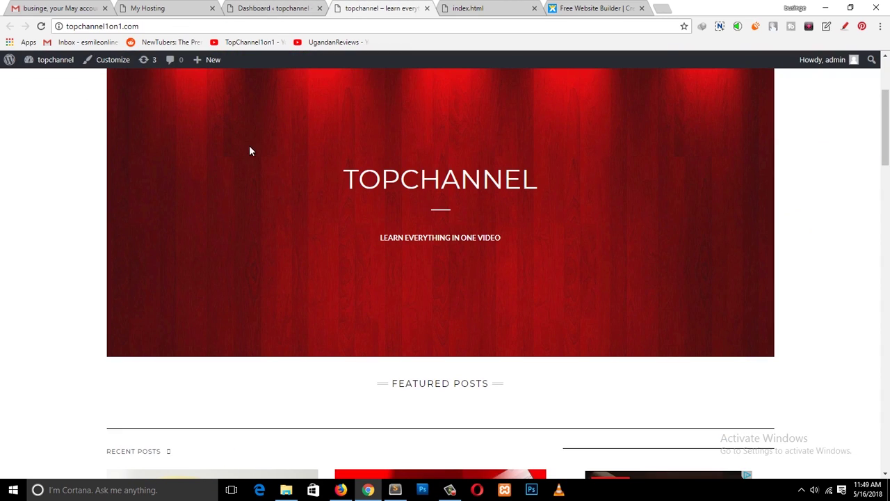
Step: Load the address topchannel1on1.com/service in the live site's tab
click(243, 27)
click(255, 23)
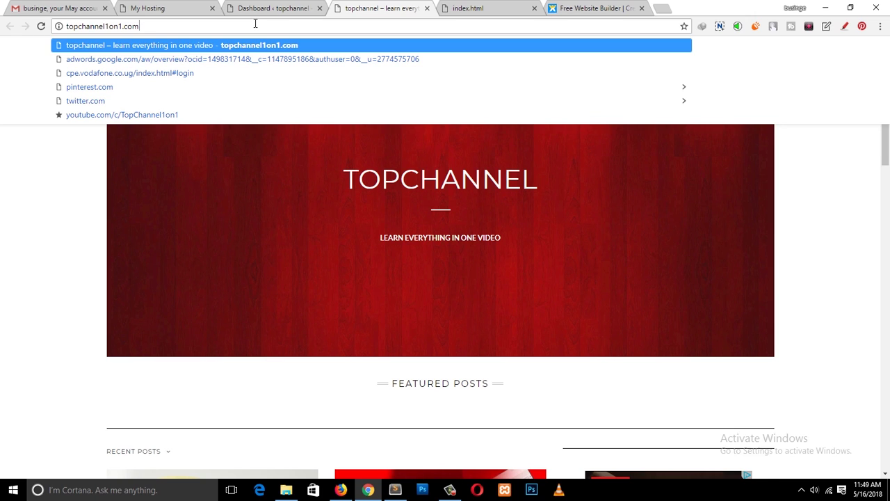
text(/)
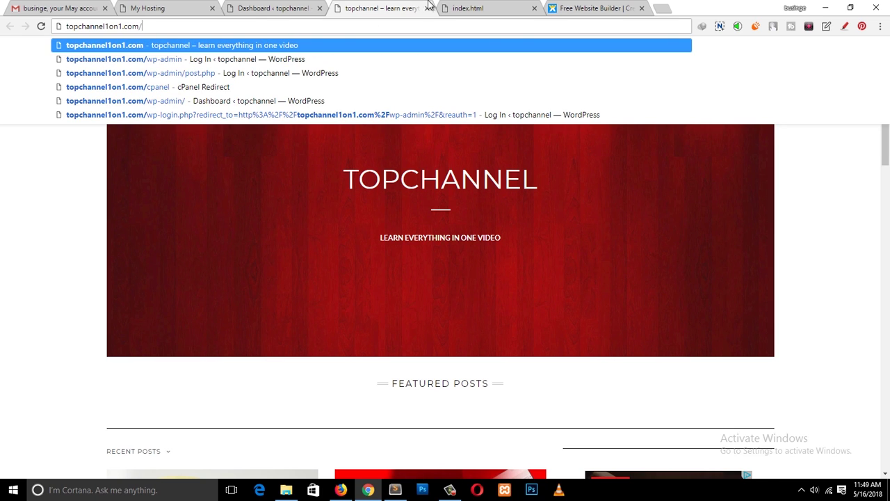
click(484, 8)
click(379, 15)
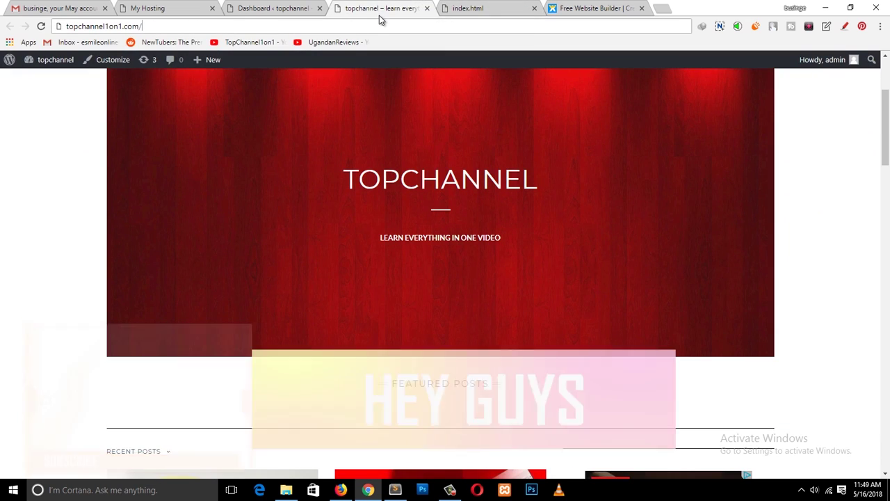
text(service)
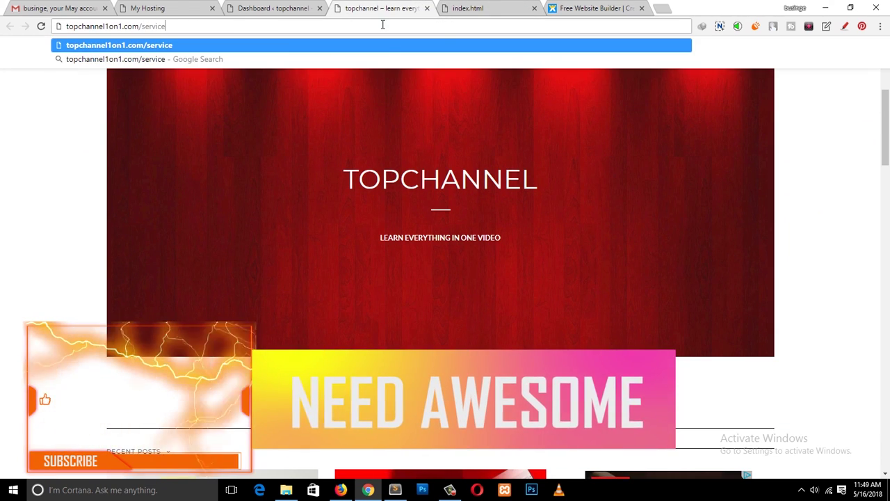
key(Return)
scroll(349, 197, up, 5)
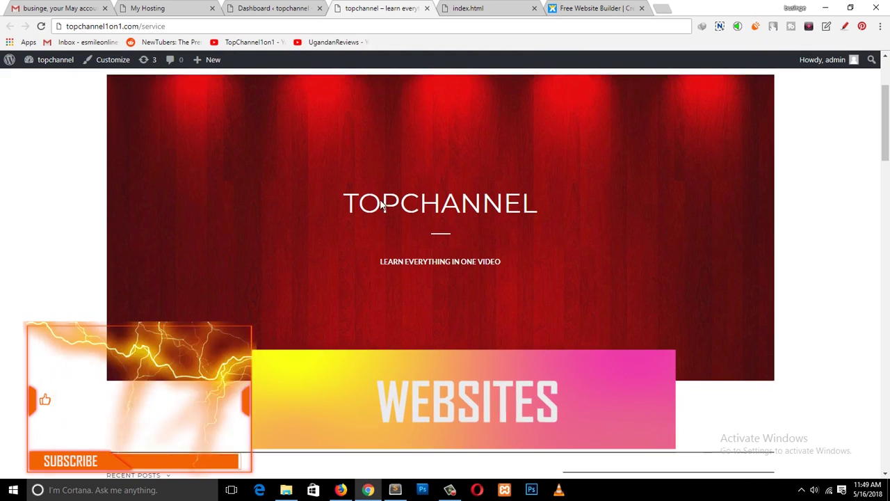
Step: Look over the local index.html page from its header down to the Who we are section
click(467, 8)
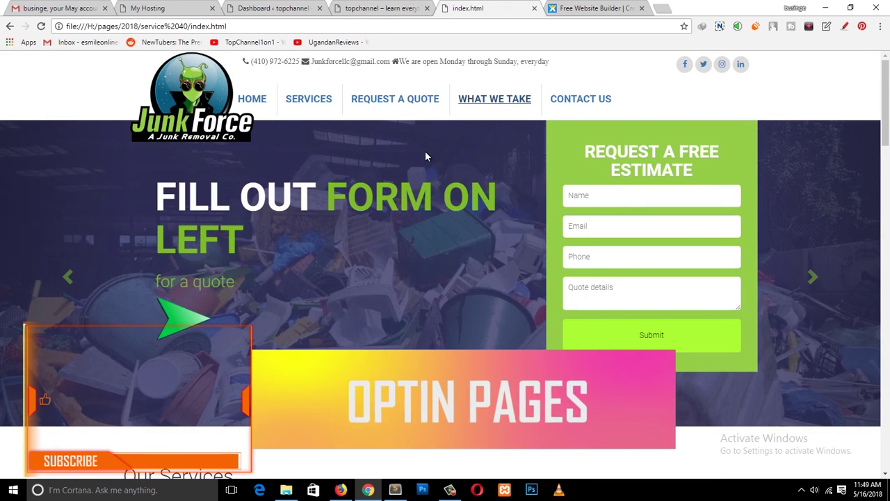
scroll(475, 167, down, 3)
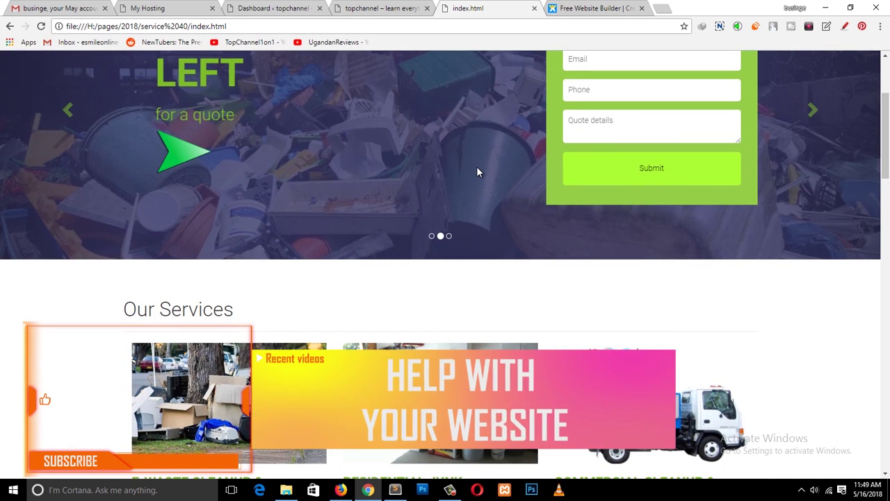
scroll(344, 199, up, 3)
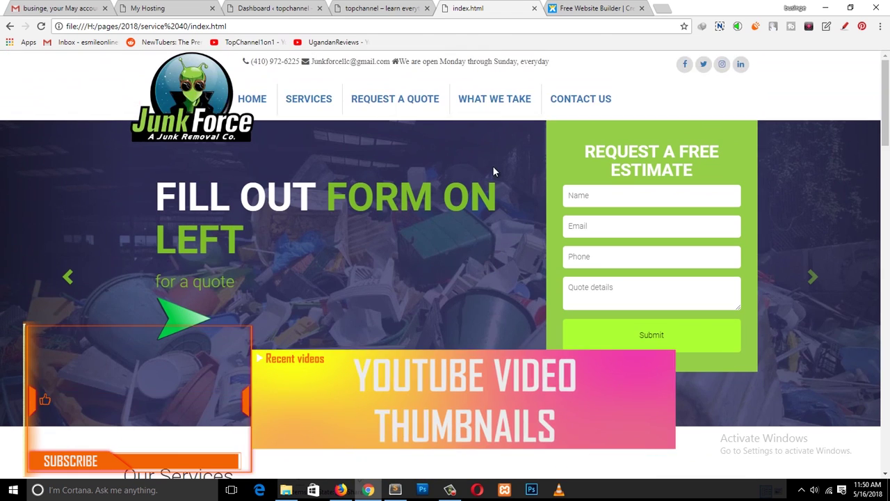
scroll(493, 166, down, 9)
scroll(457, 283, down, 6)
Step: Switch to File Explorer and examine the folders and the email PHP file in the service 40 folder
click(286, 490)
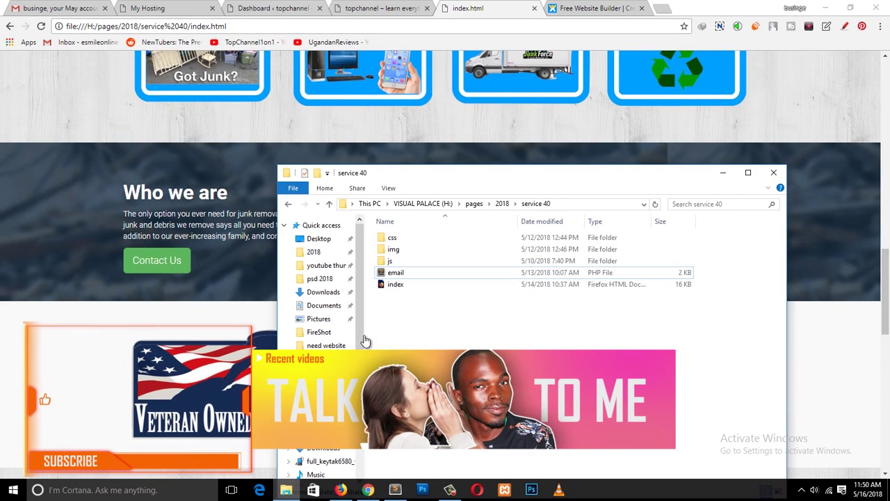
drag(596, 290, 489, 254)
click(488, 251)
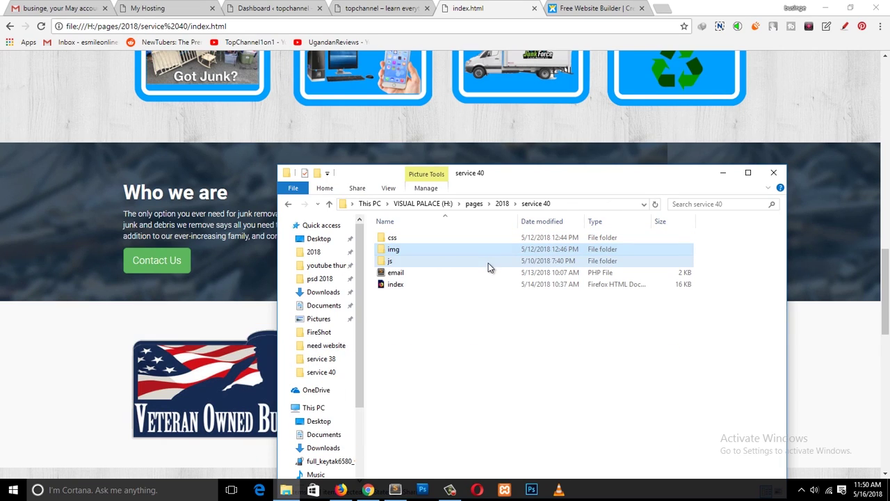
click(488, 263)
click(489, 275)
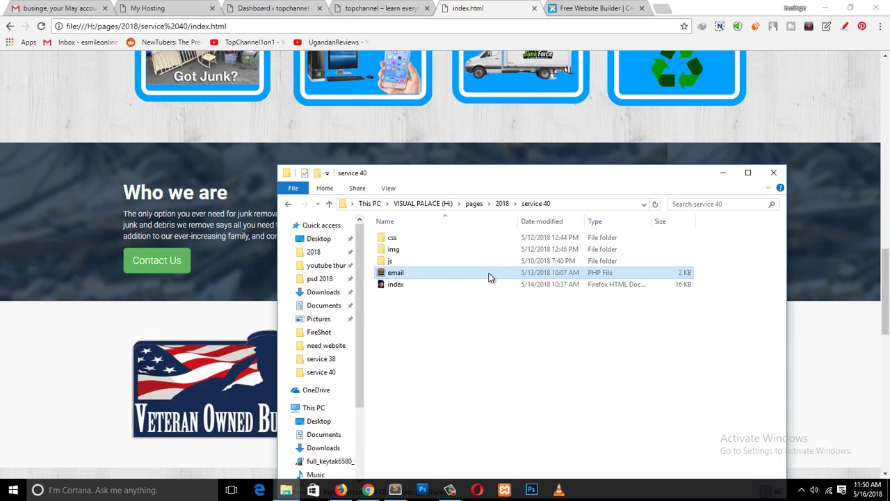
Step: Return to the index.html page in the browser and check the estimate form's Name, Email, Phone and Quote details fields
click(734, 145)
scroll(735, 145, up, 10)
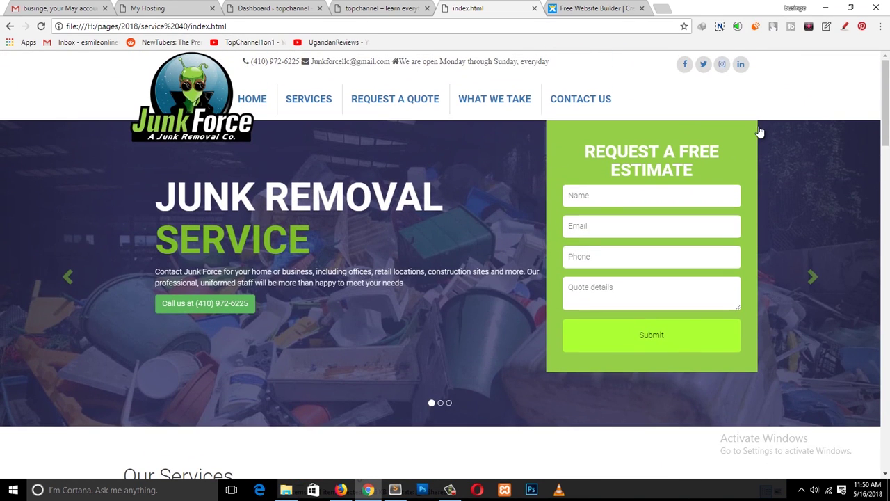
click(655, 228)
click(656, 193)
click(661, 250)
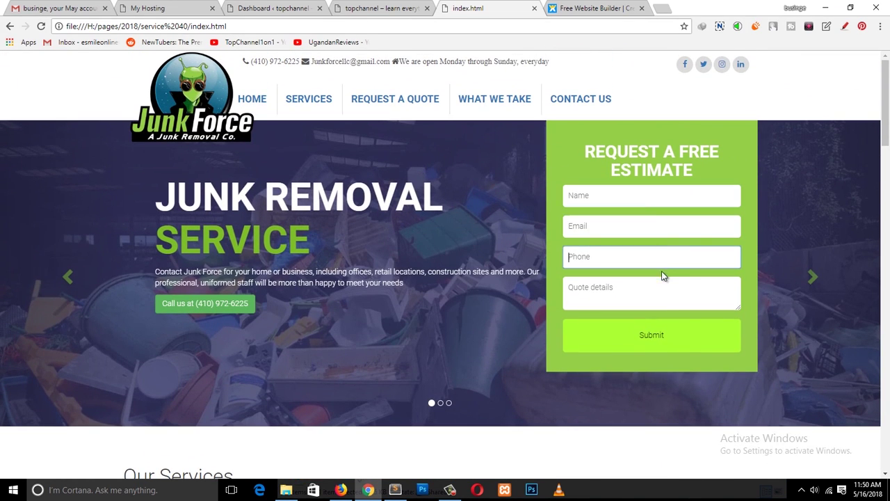
click(666, 286)
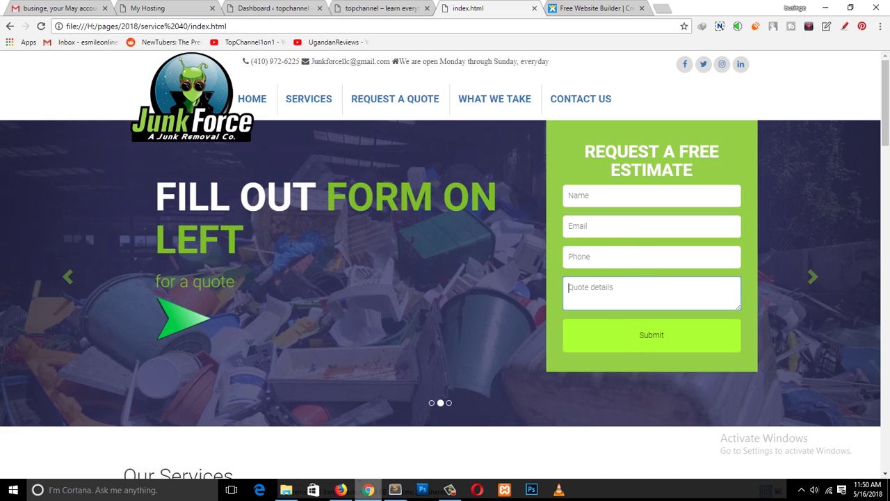
Step: Bring the service 40 folder back up in File Explorer to view the page's files
click(396, 490)
click(395, 490)
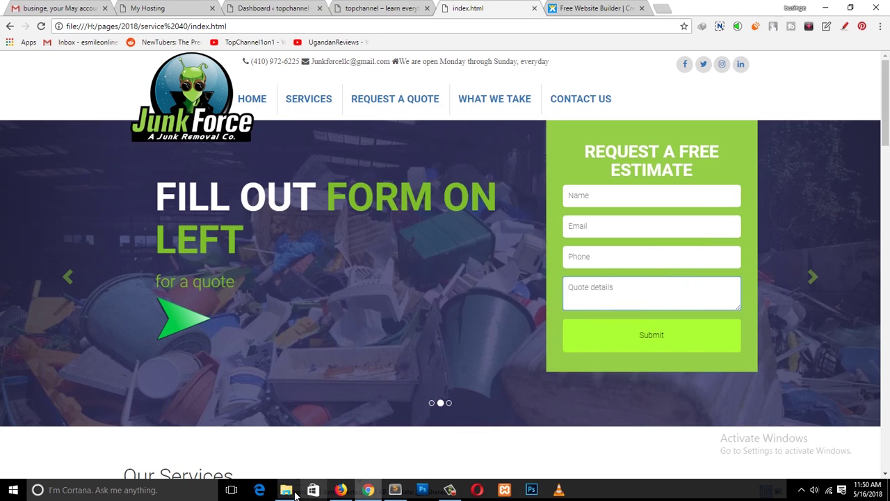
click(286, 490)
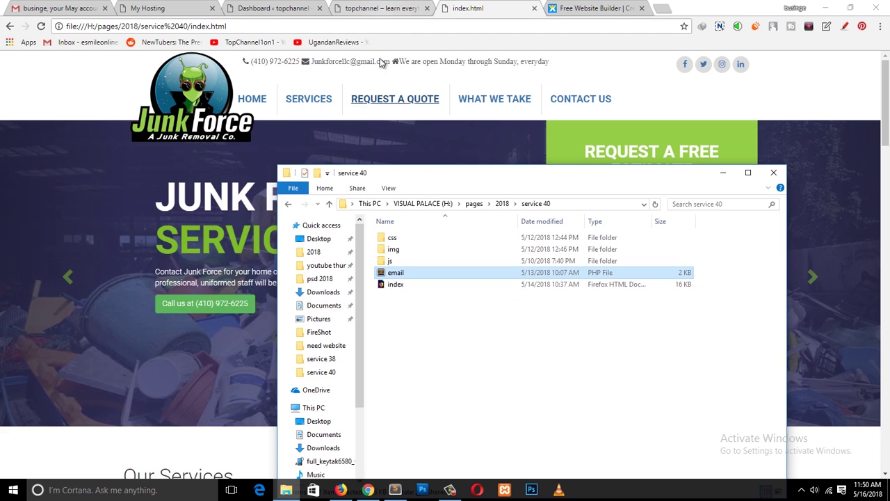
Step: Search for "wp file manager" among the plugins that can be added to the WordPress site
click(274, 8)
mouse_move(50, 270)
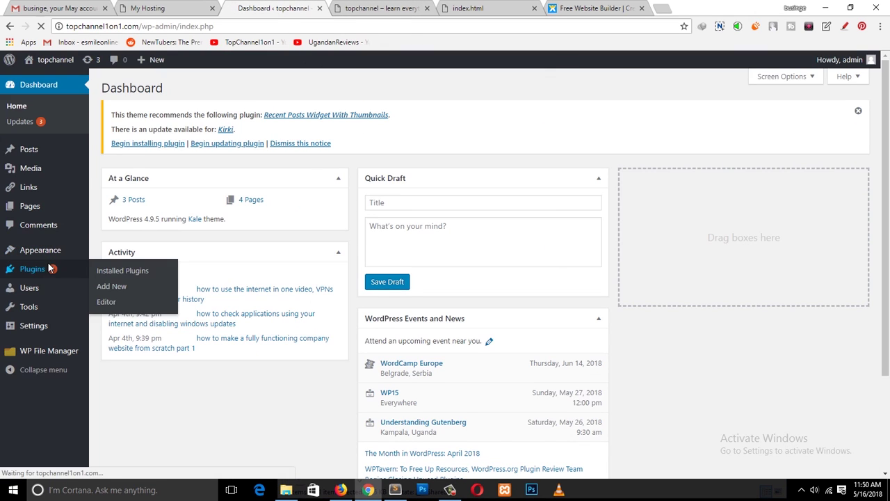
click(117, 287)
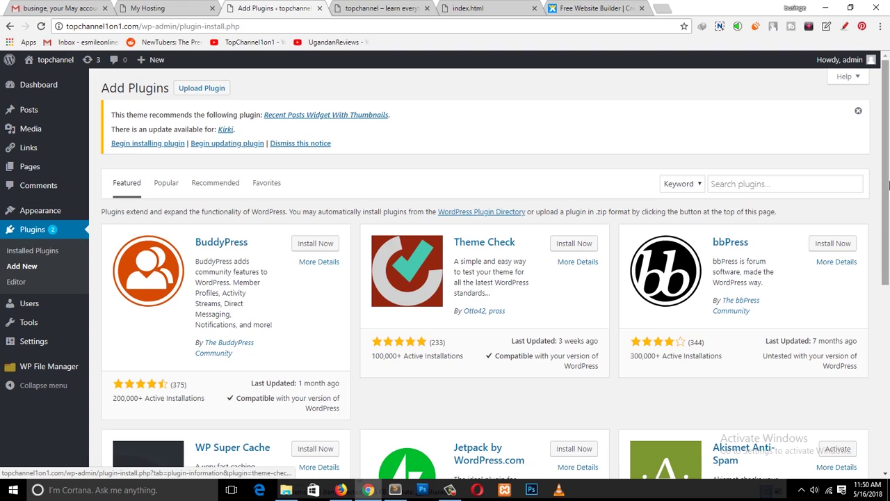
click(758, 183)
text(wp fi)
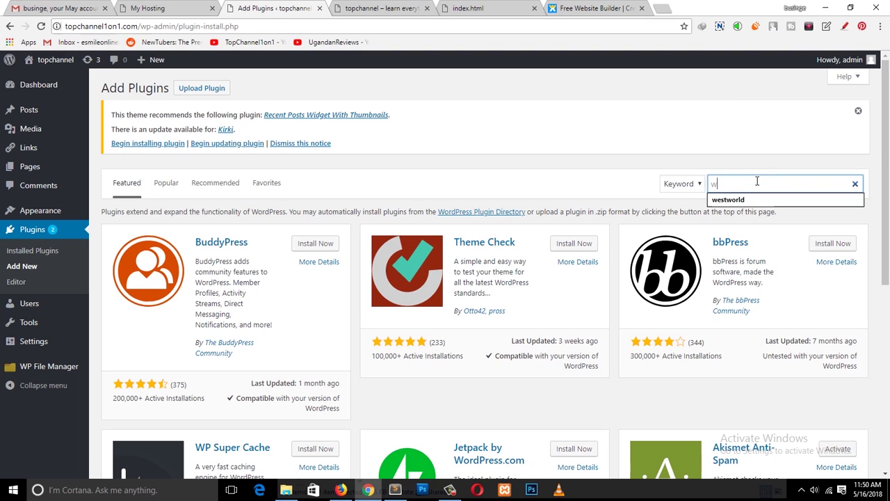
text(le manager)
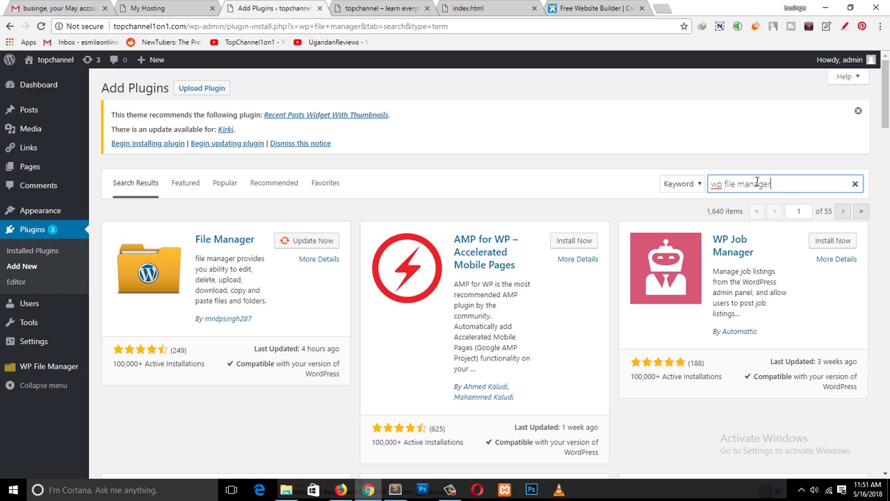
Step: Highlight the css, img and js folders and the email and index files in service 40, and clear the selection
click(286, 490)
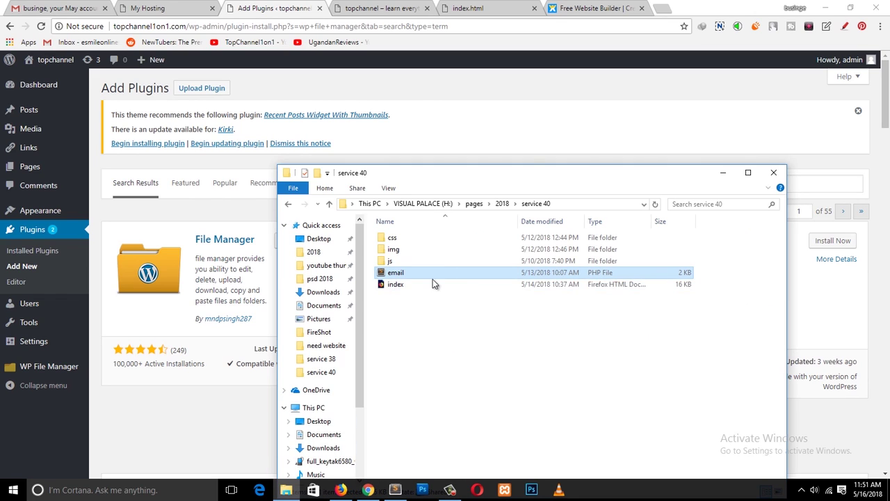
drag(432, 279, 444, 229)
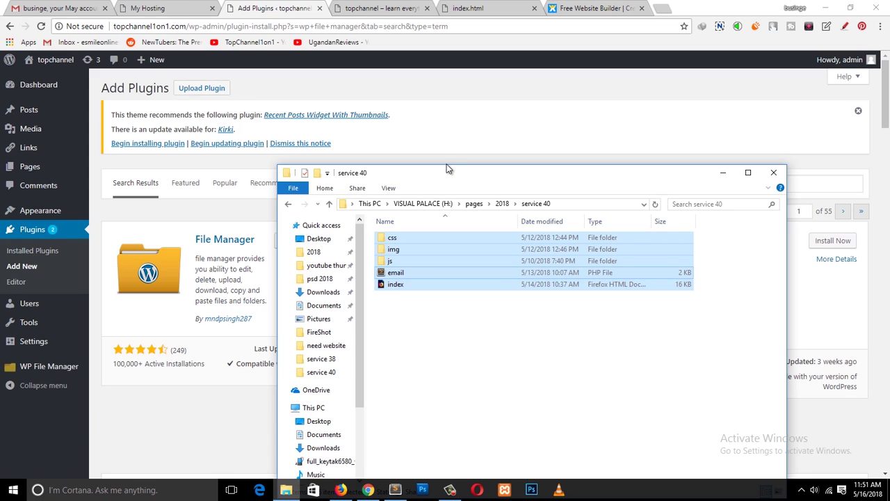
click(499, 296)
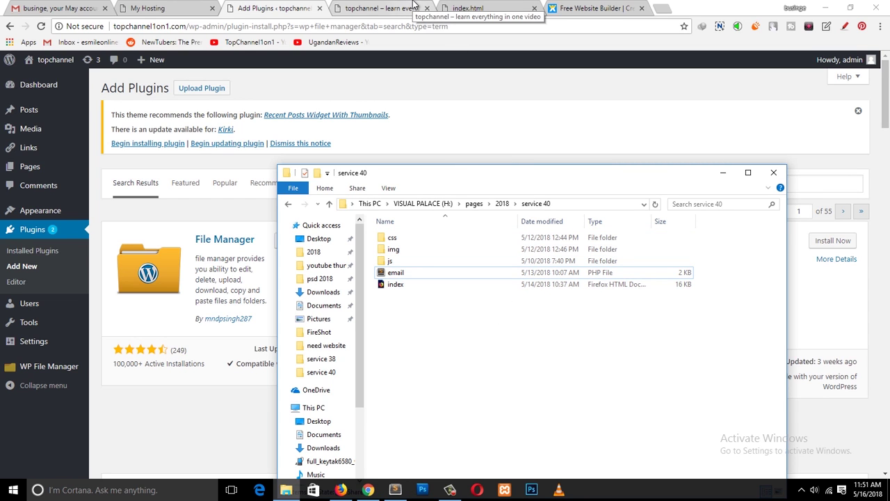
Step: Look at the index.html landing page again and return to the Add Plugins page
click(481, 5)
click(482, 5)
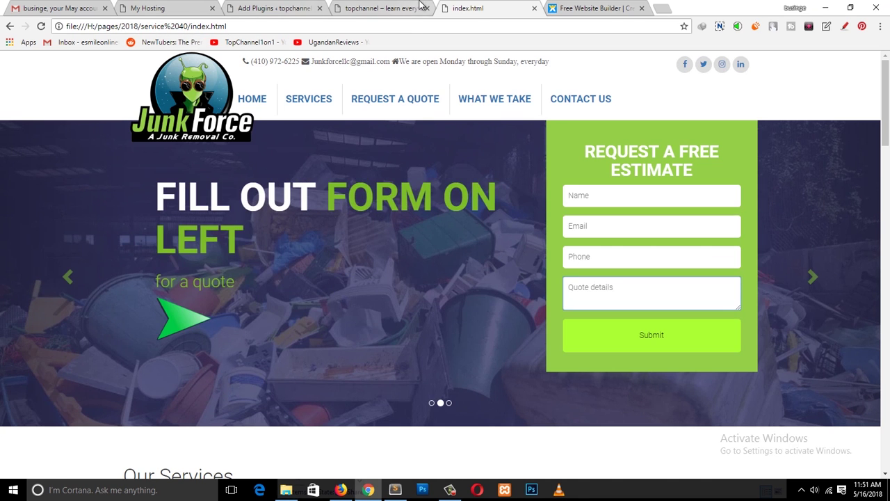
click(275, 8)
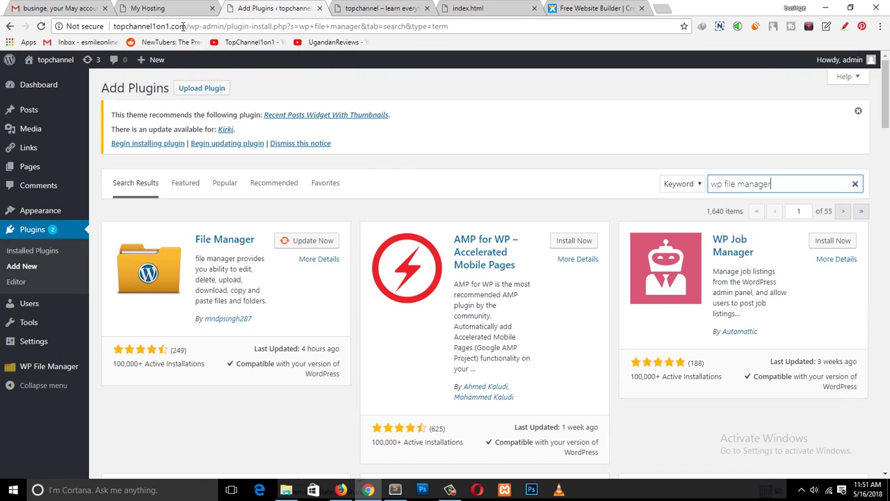
Step: Copy the domain topchannel1on1.com and paste it into a new browser tab's address, adding the path /services
click(185, 26)
click(188, 26)
drag(188, 26, 113, 26)
key(ctrl+c)
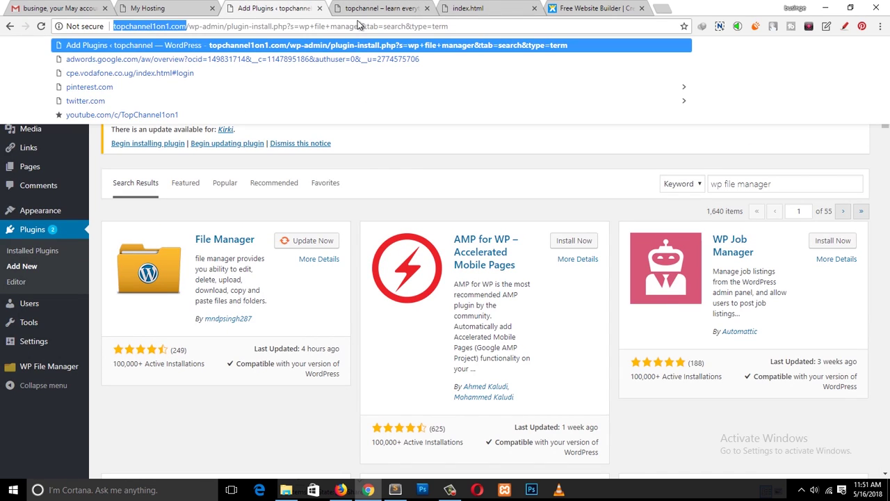
click(665, 8)
key(ctrl+v)
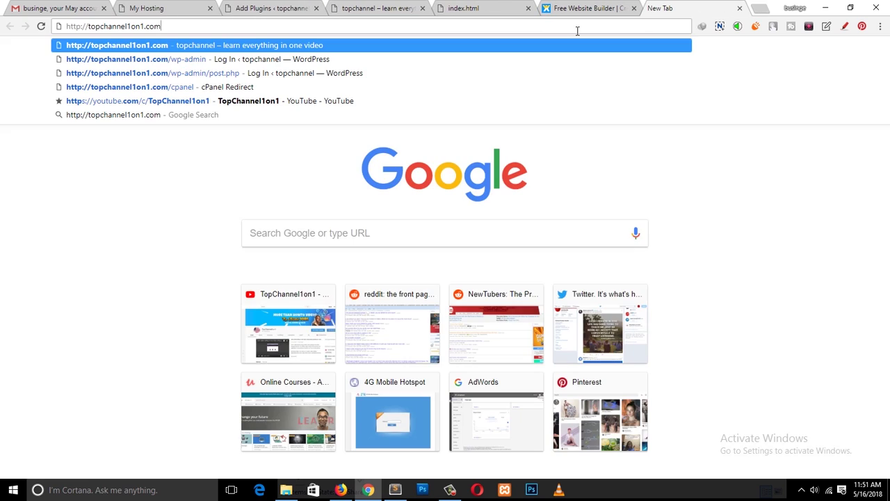
text(/)
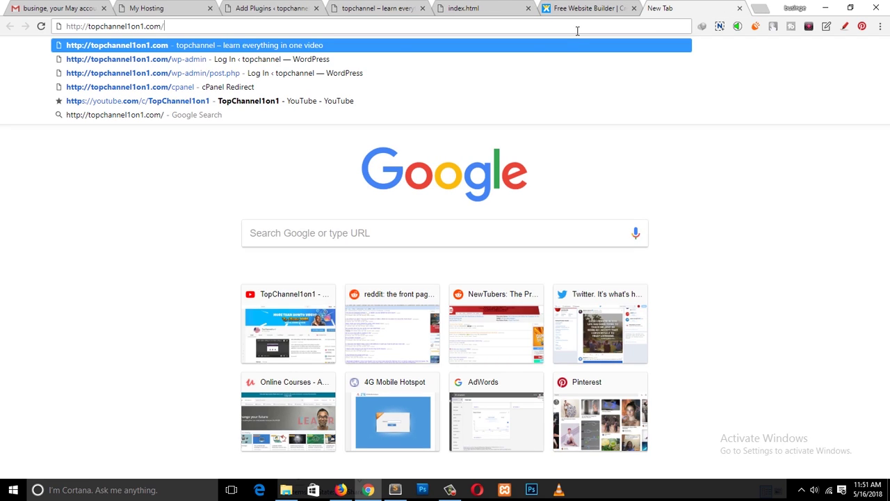
text(sev)
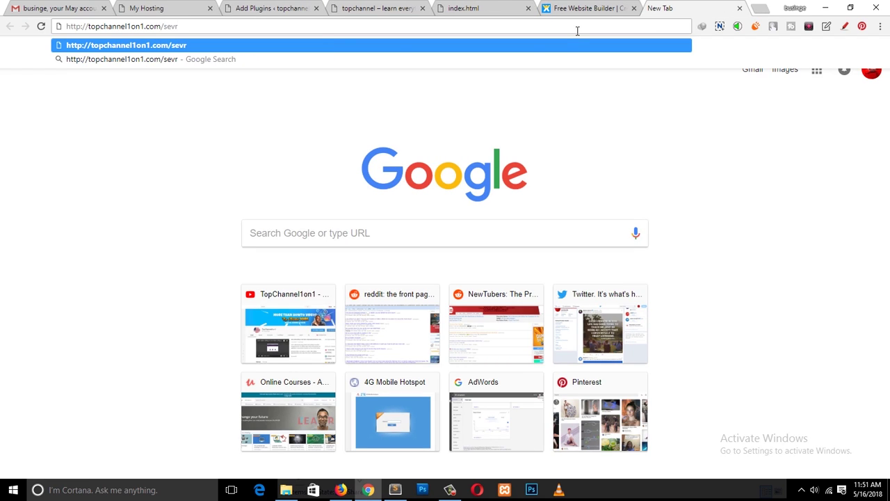
key(BackSpace)
text(rvices)
Step: Open WP File Manager in the WordPress admin and create a new folder in the topchannel1on1.com root
click(254, 7)
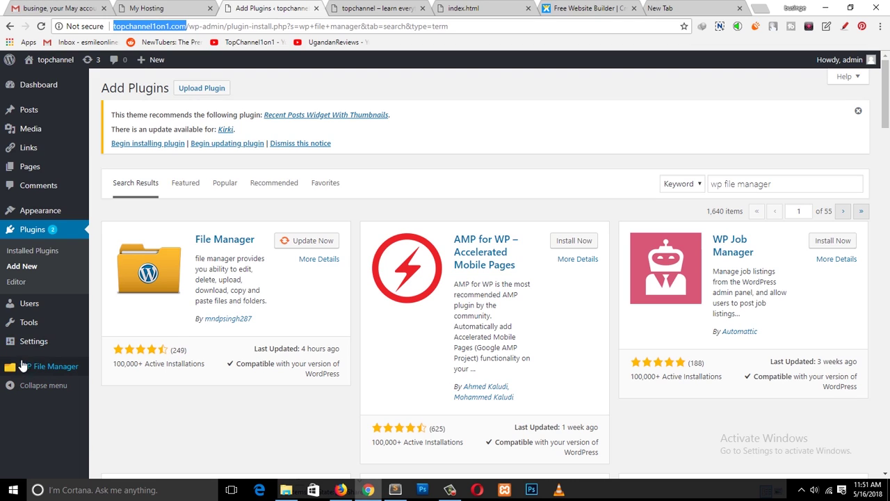
click(50, 368)
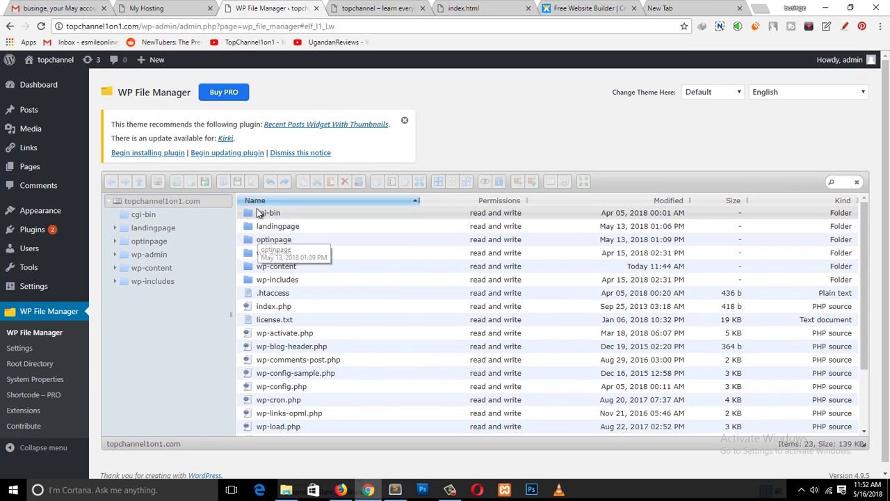
scroll(366, 282, down, 5)
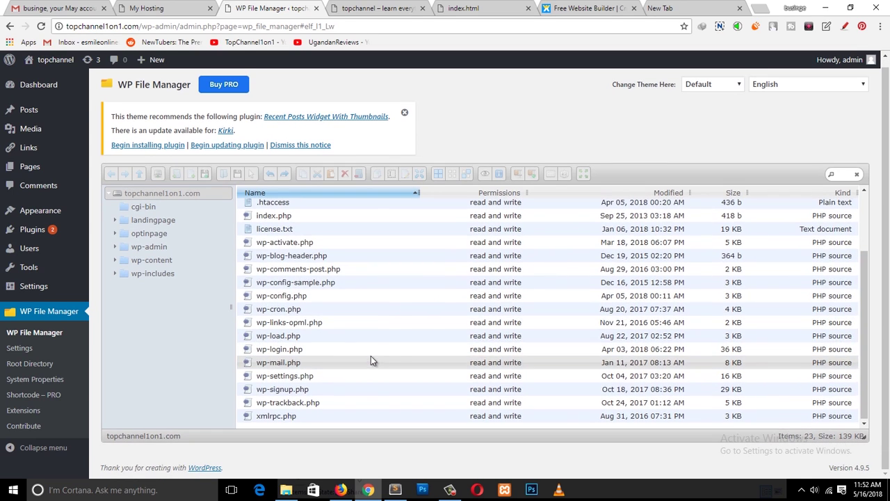
scroll(311, 271, up, 6)
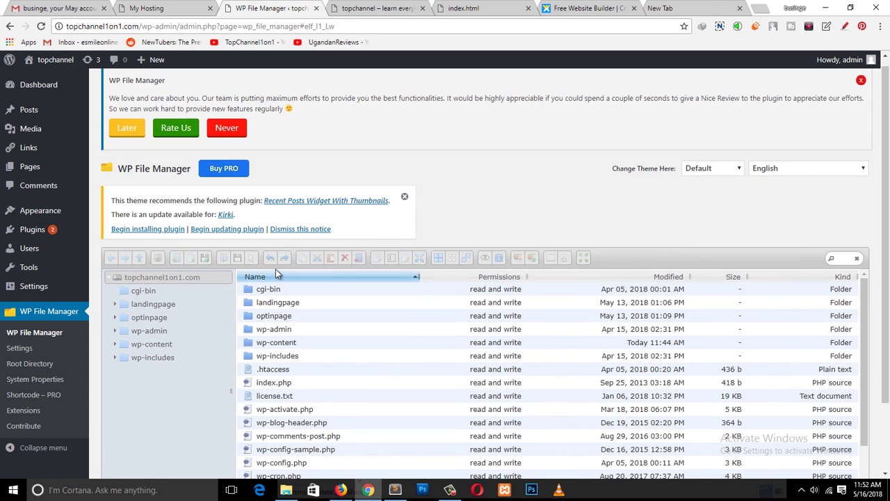
click(149, 277)
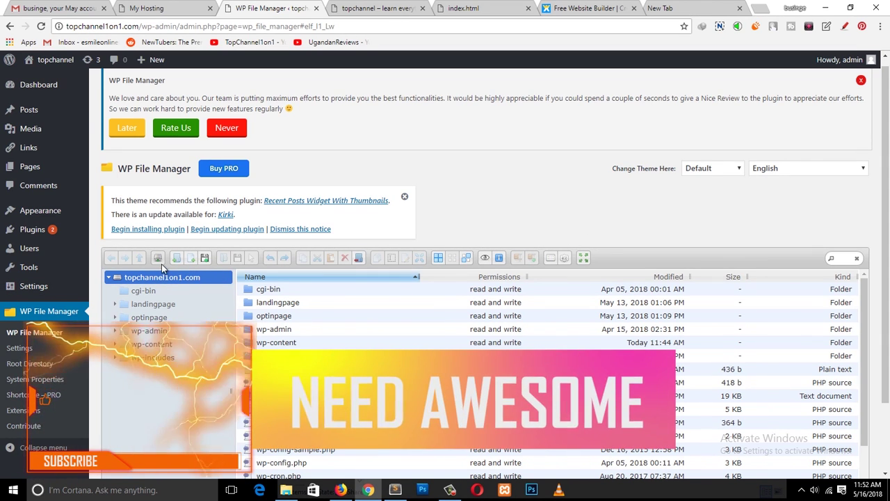
click(178, 258)
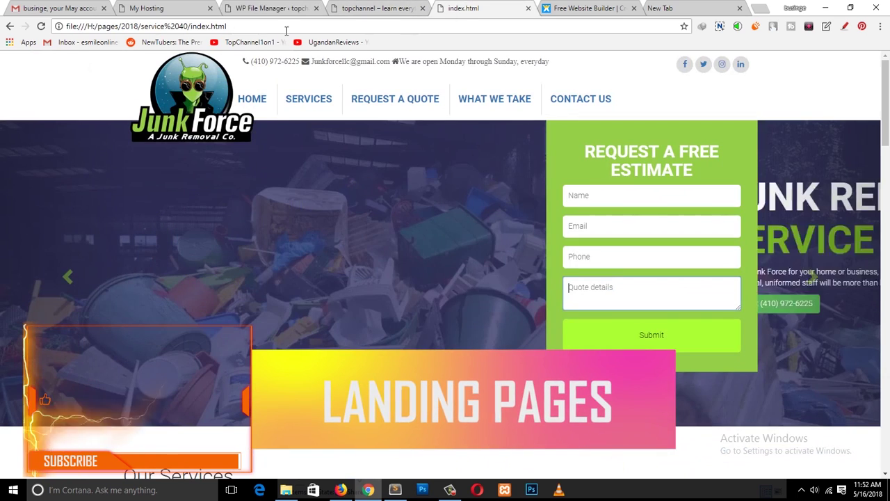
Step: Change the path in the site tab's address to about and compare it with the folders in WP File Manager
click(400, 6)
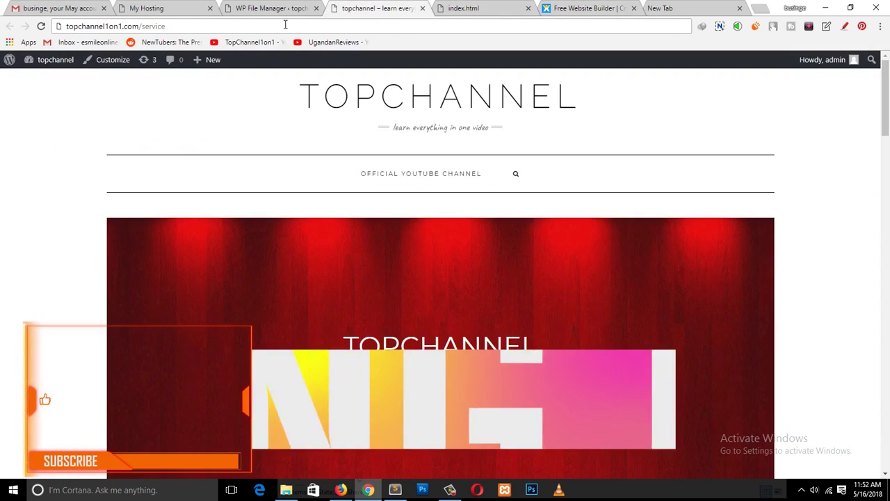
double_click(146, 27)
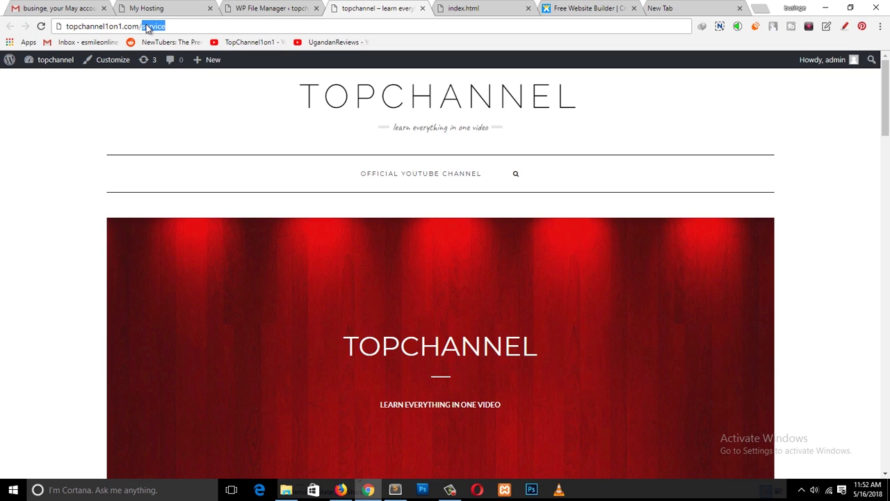
text(about)
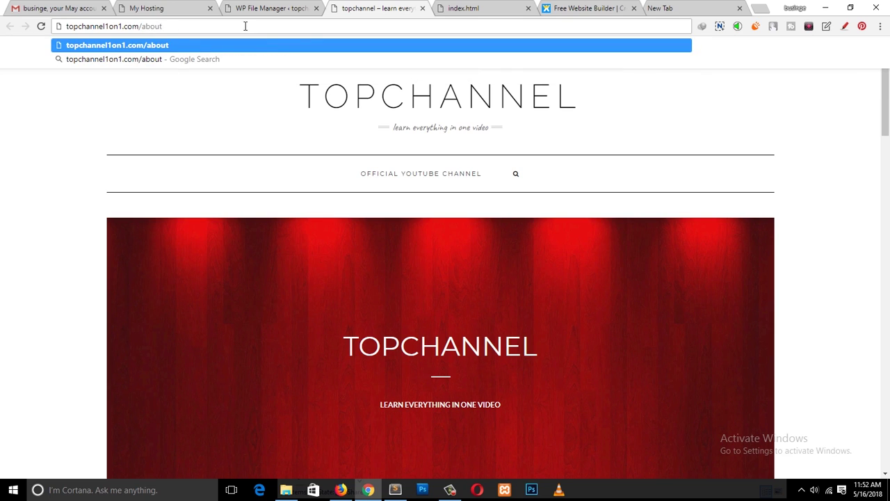
click(289, 8)
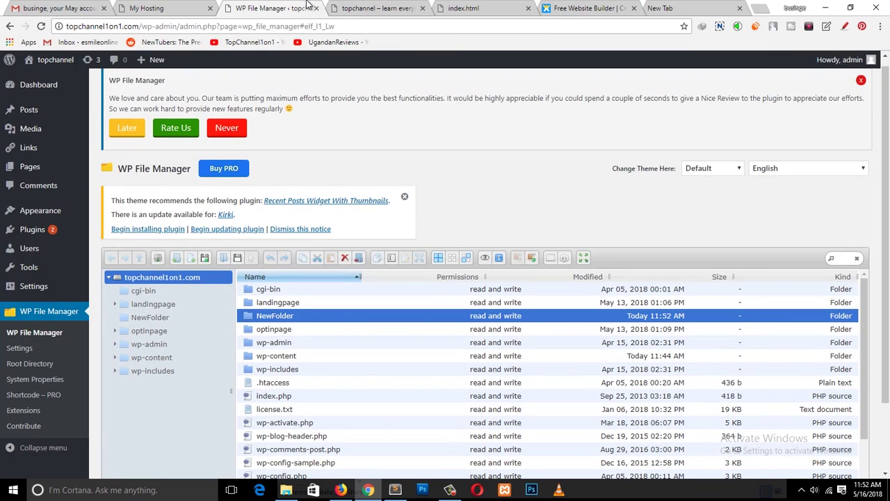
click(352, 6)
click(265, 7)
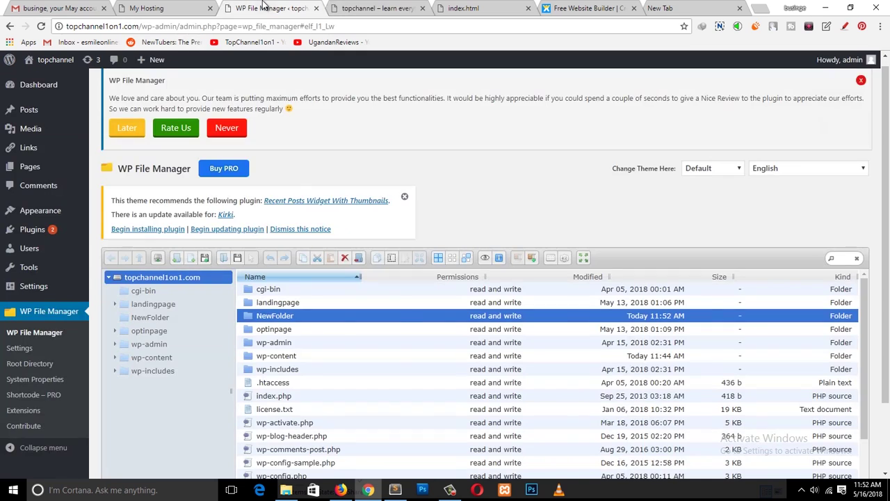
click(384, 6)
click(284, 12)
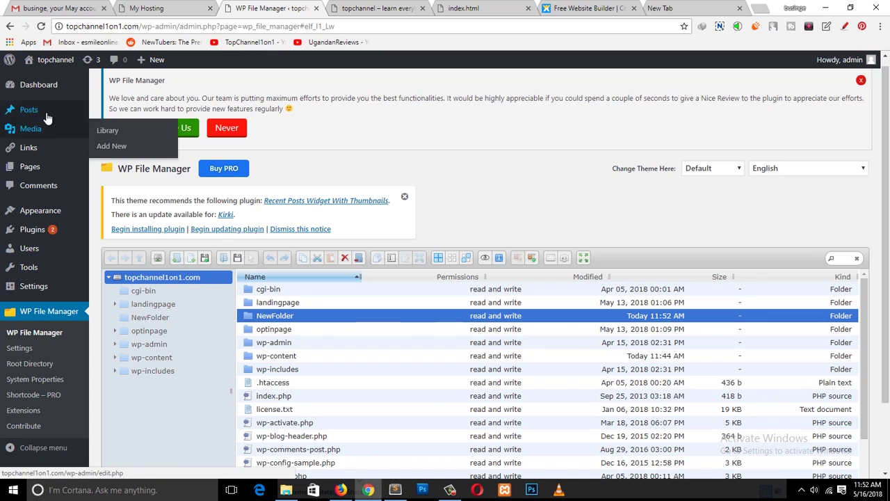
Step: Bring up the WordPress Pages list in a separate tab, view the published About page's address, and close that page
click(35, 167)
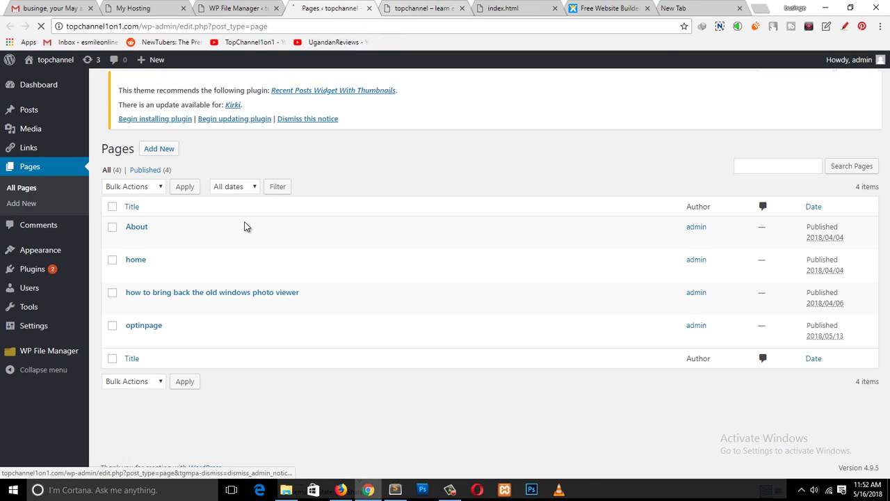
click(418, 7)
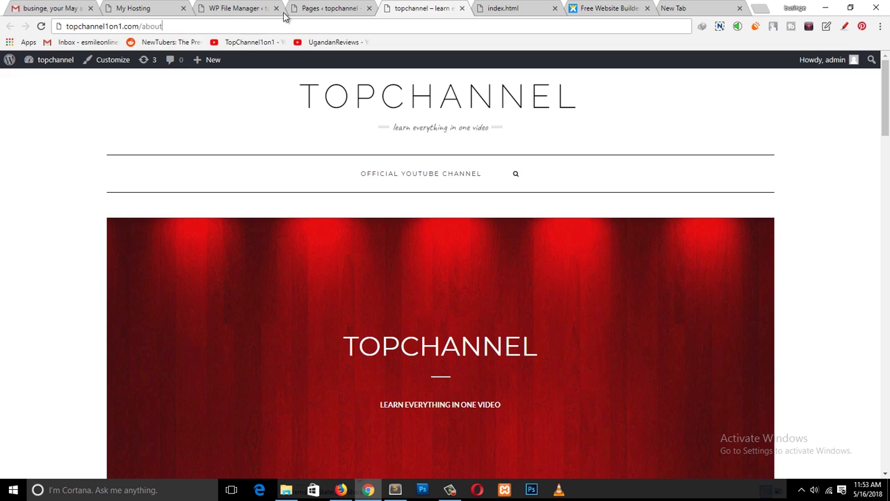
click(334, 7)
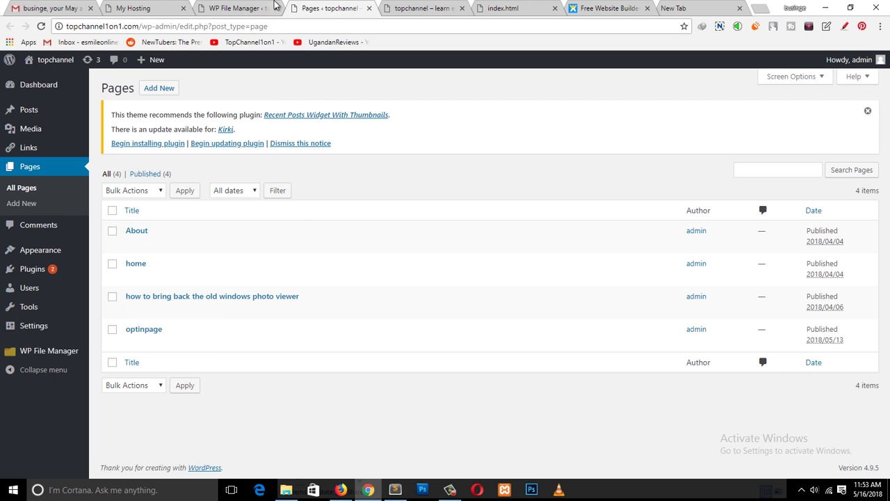
click(240, 7)
click(421, 8)
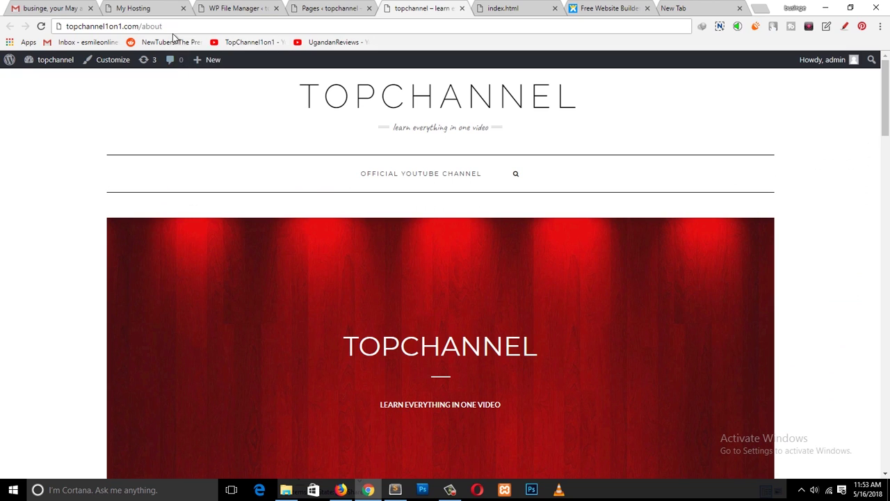
click(297, 7)
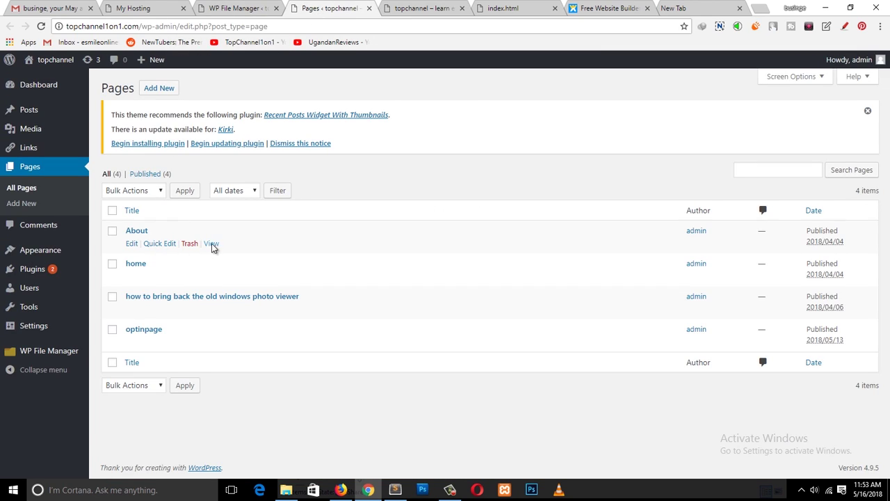
click(211, 244)
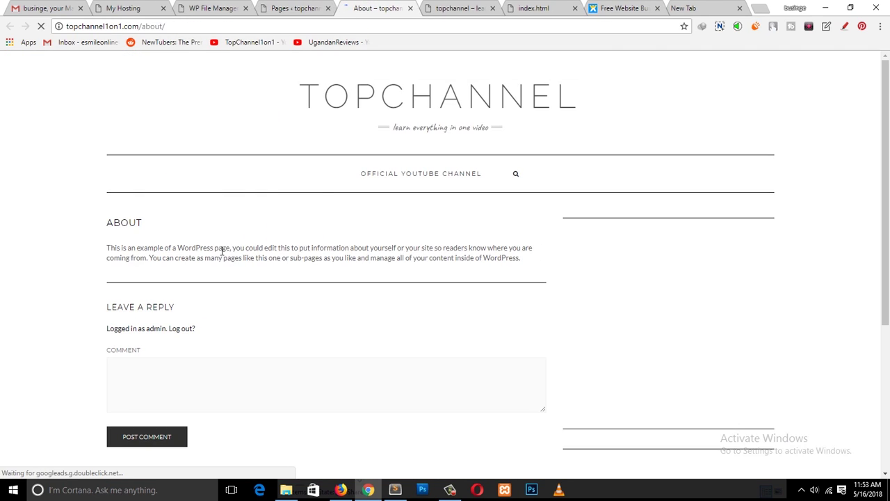
click(410, 7)
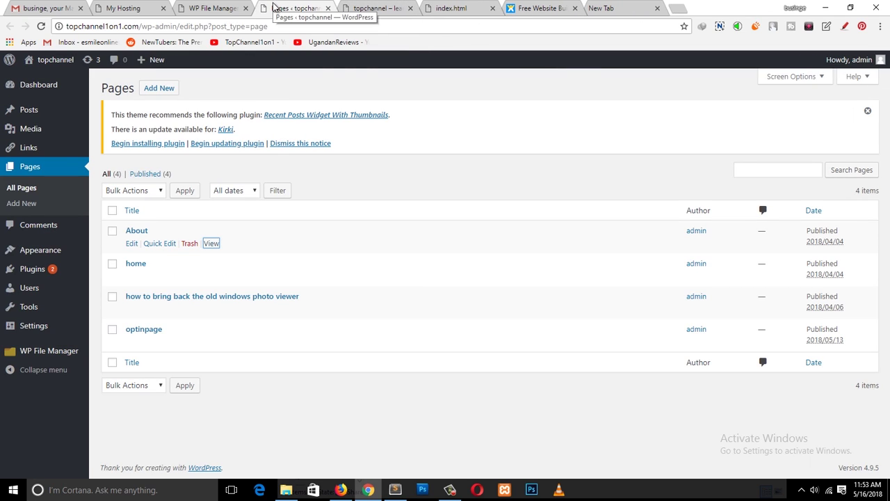
click(212, 7)
click(332, 319)
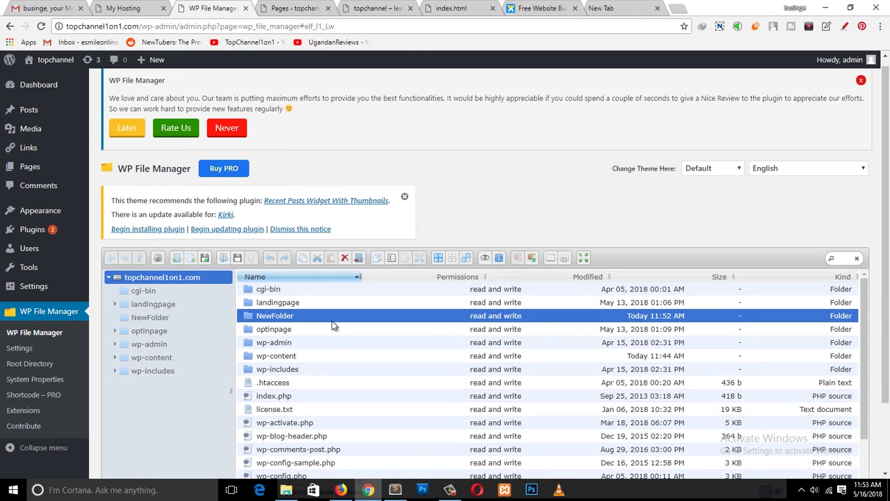
right_click(265, 317)
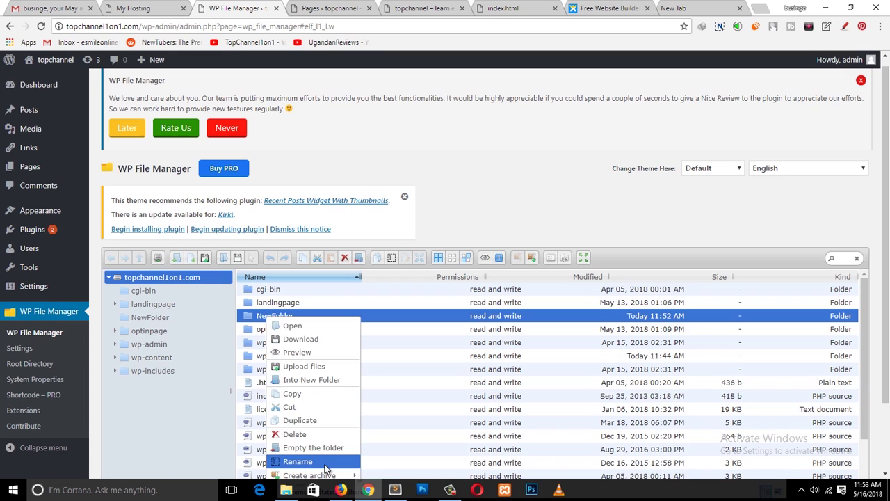
click(321, 460)
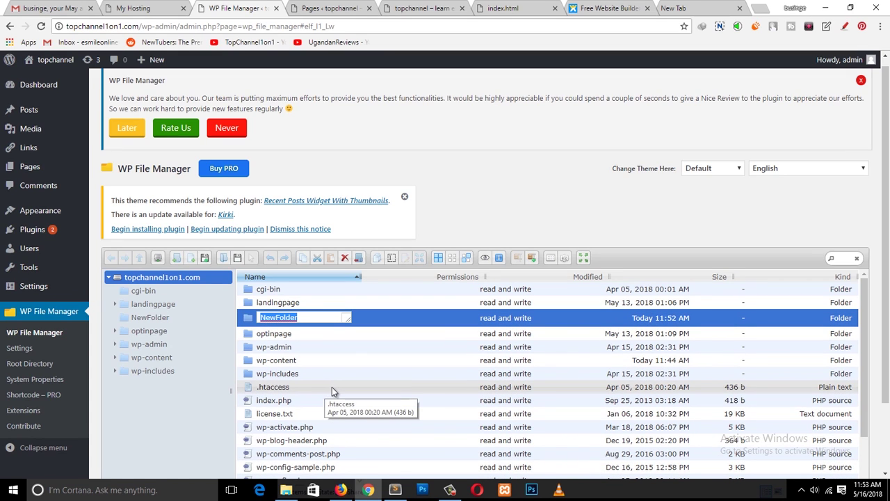
click(512, 8)
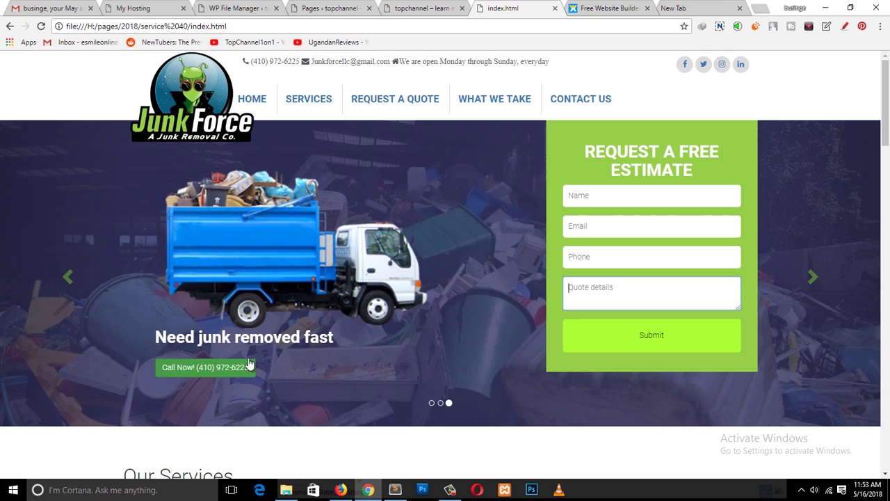
click(333, 8)
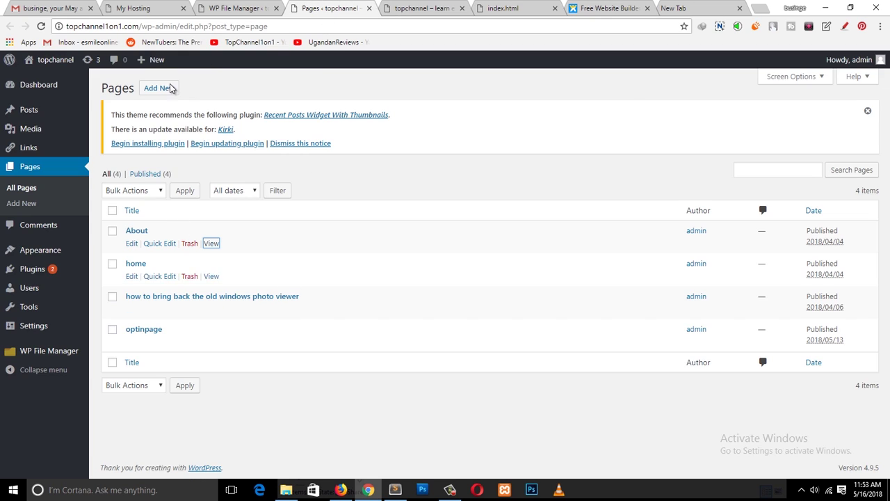
Step: Rename NewFolder in the topchannel1on1.com root to removal in WP File Manager and select the renamed folder
click(236, 8)
right_click(284, 319)
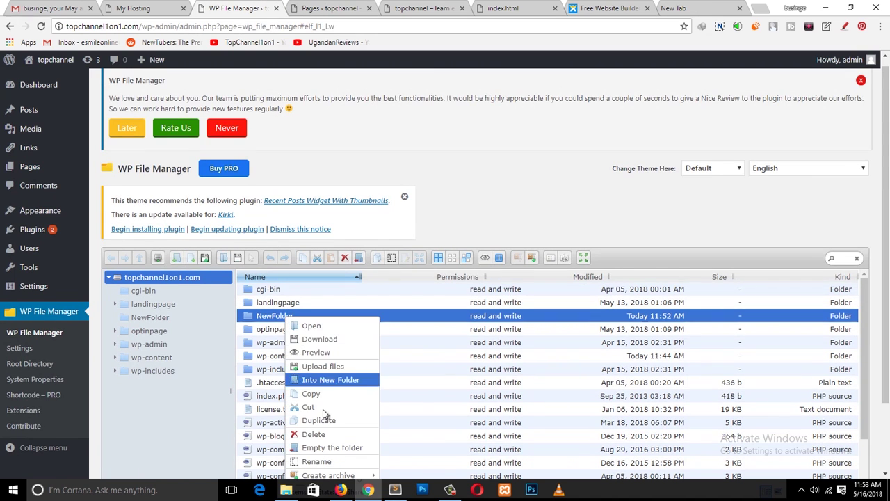
click(327, 461)
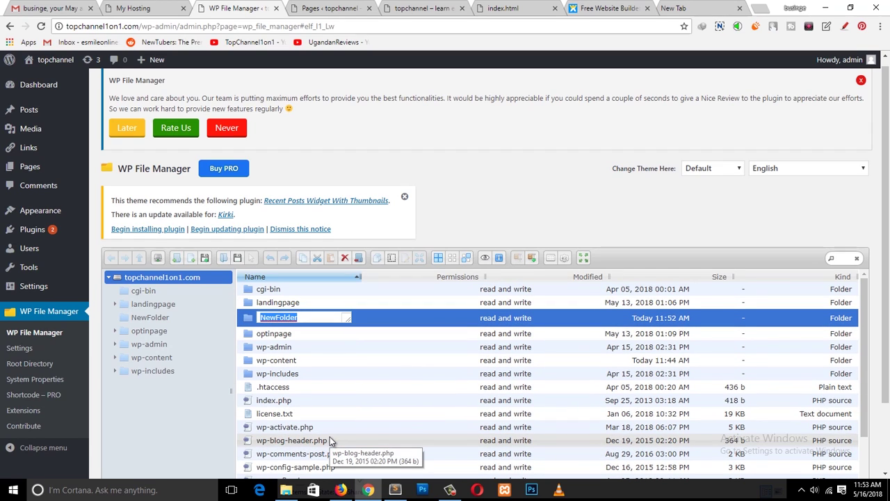
text(removal)
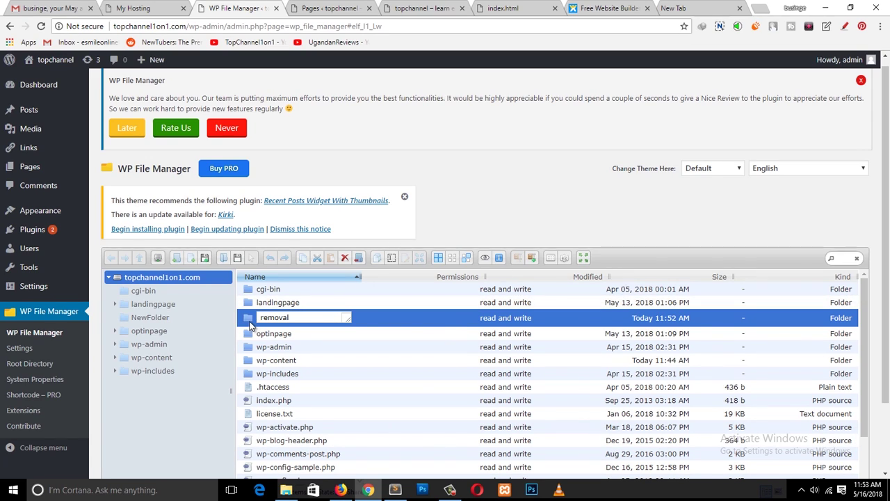
click(501, 203)
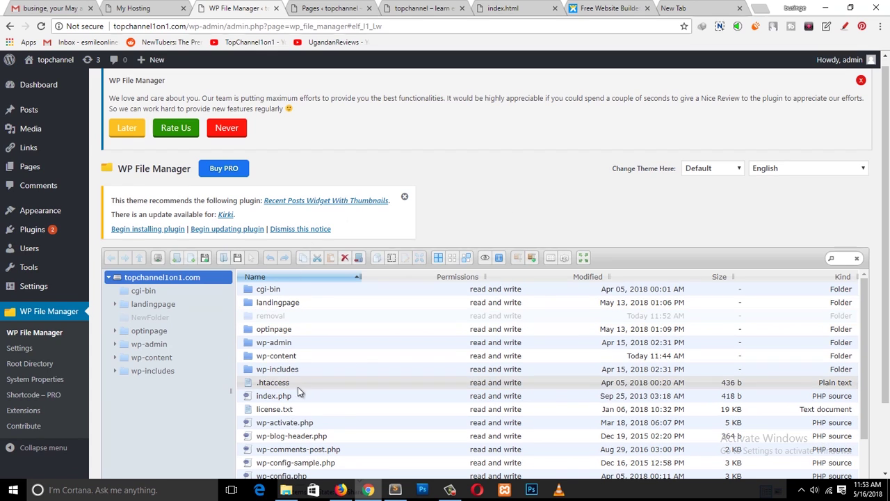
click(270, 328)
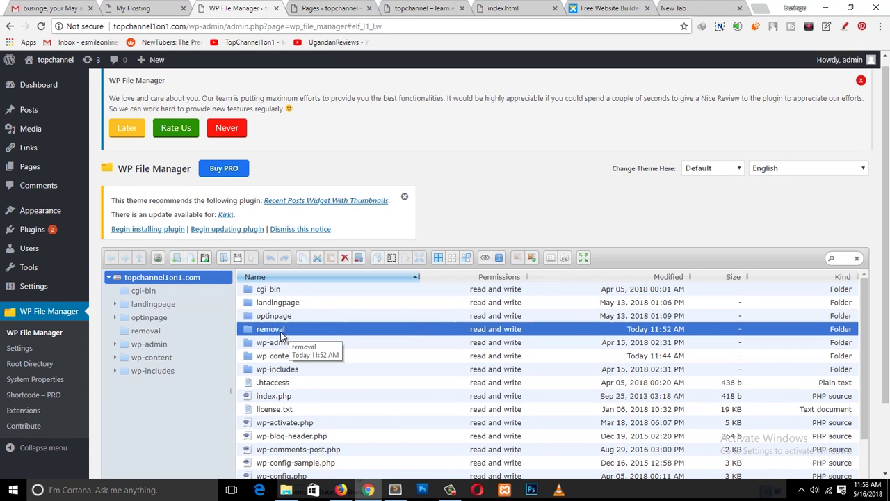
Step: Open the removal folder and upload css, img, js, email and index into it from the local service 40 folder
double_click(256, 331)
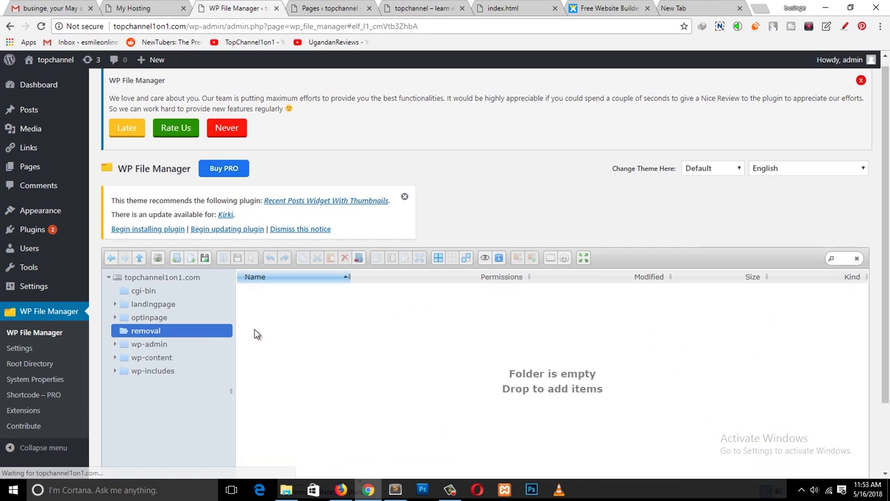
click(286, 490)
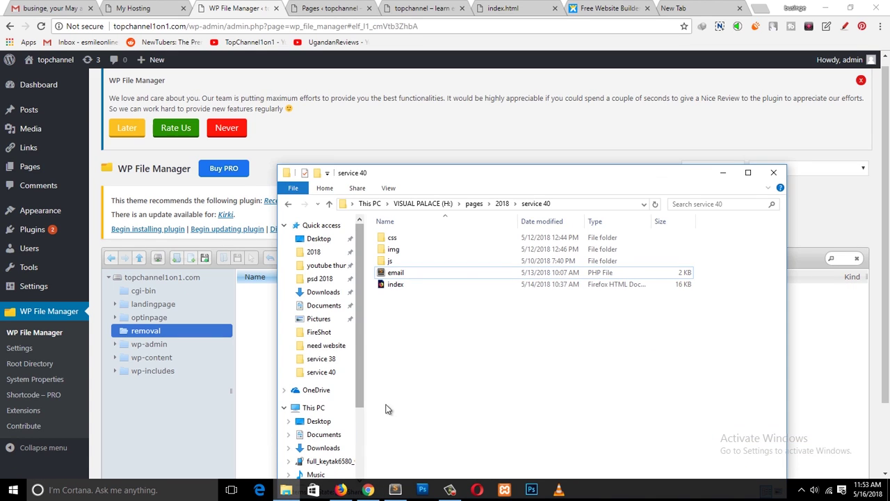
drag(573, 183, 691, 181)
drag(560, 420, 580, 229)
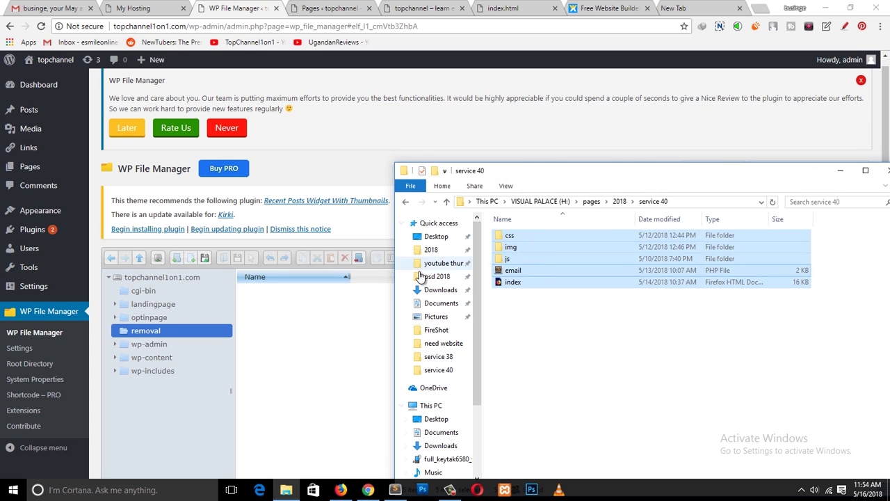
drag(512, 248, 316, 353)
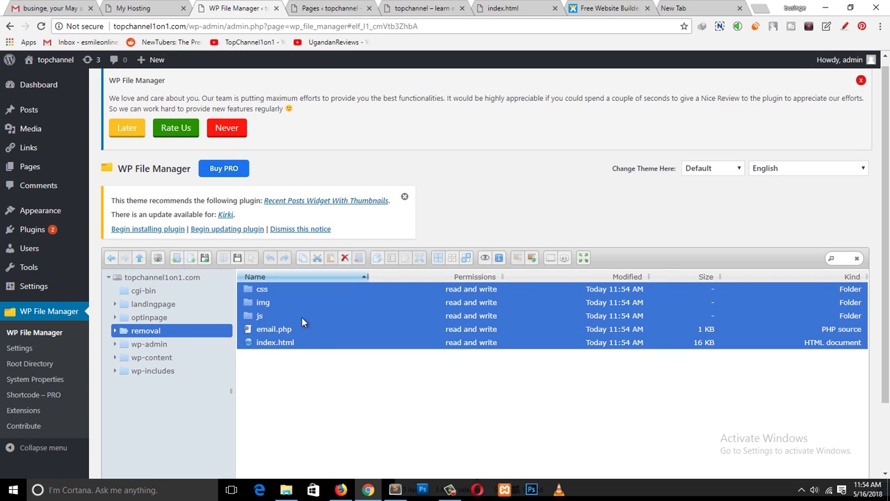
click(309, 383)
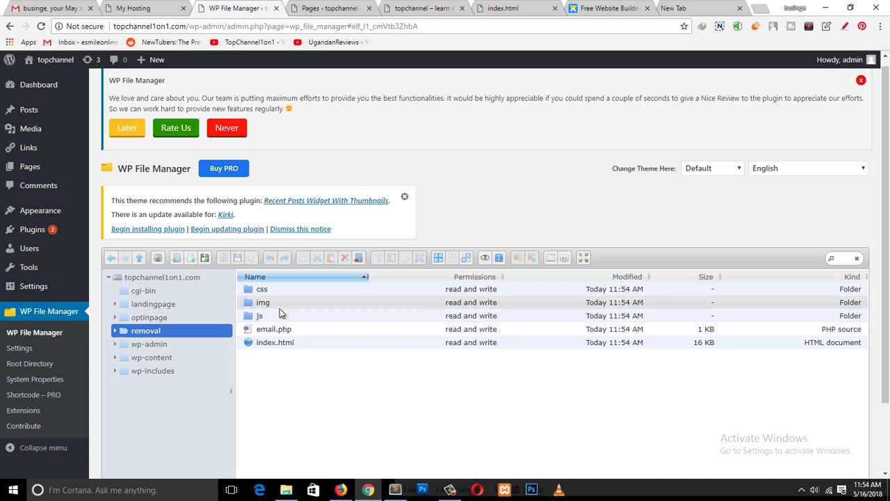
Step: Examine the files in the css subfolder of the local service 40 folder and go back up to the 2018 folder
click(285, 491)
click(548, 239)
double_click(548, 239)
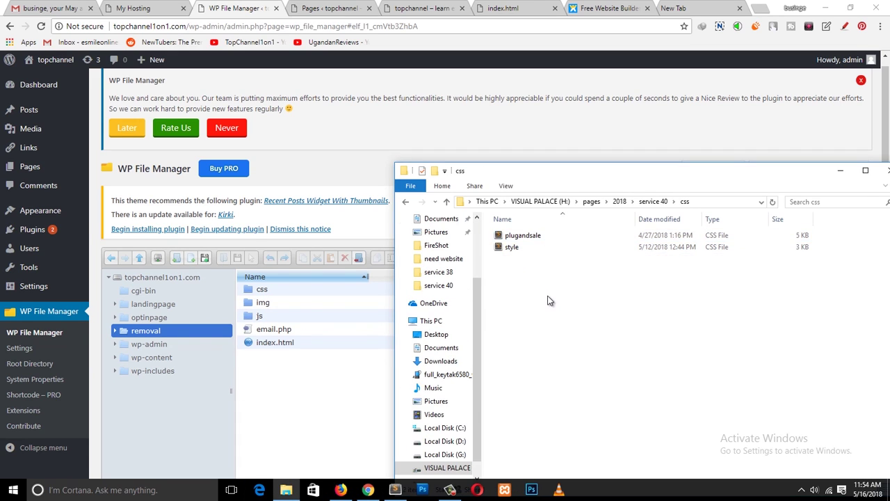
drag(551, 299, 573, 224)
click(619, 201)
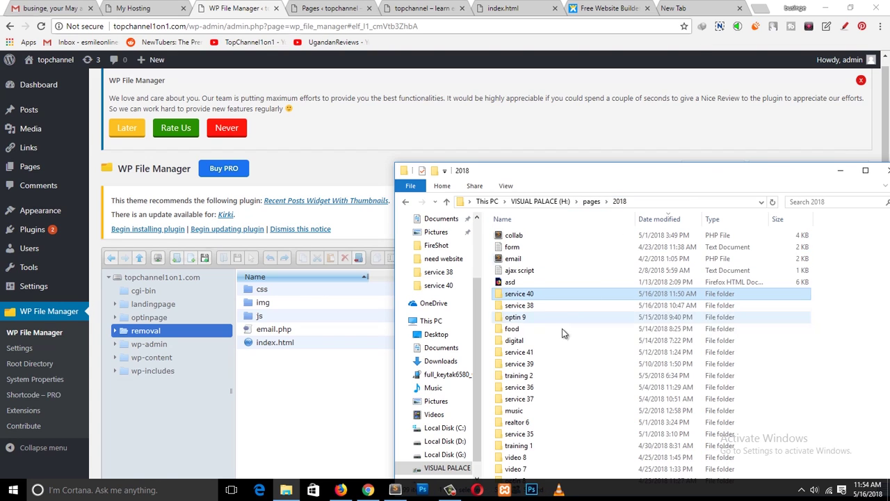
Step: Select all the items in the local service 40 folder, review the actions available for them, and return to WP File Manager
double_click(536, 295)
drag(513, 359, 519, 228)
right_click(554, 263)
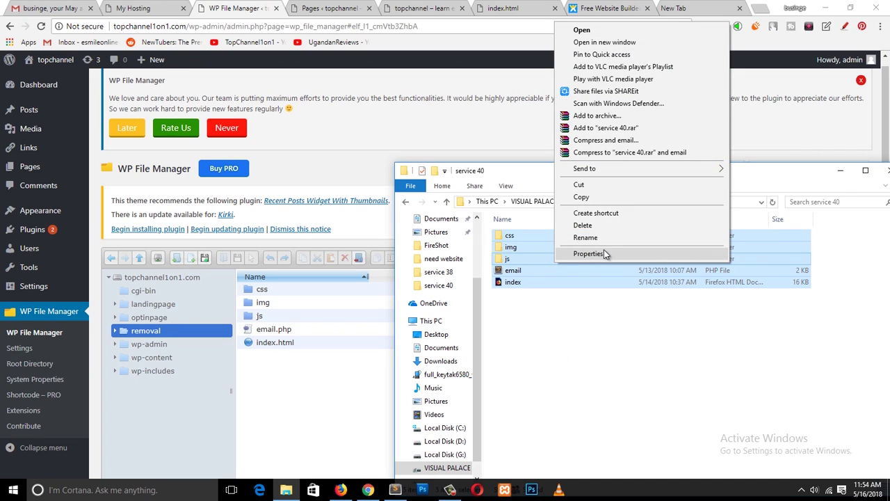
click(577, 362)
click(289, 381)
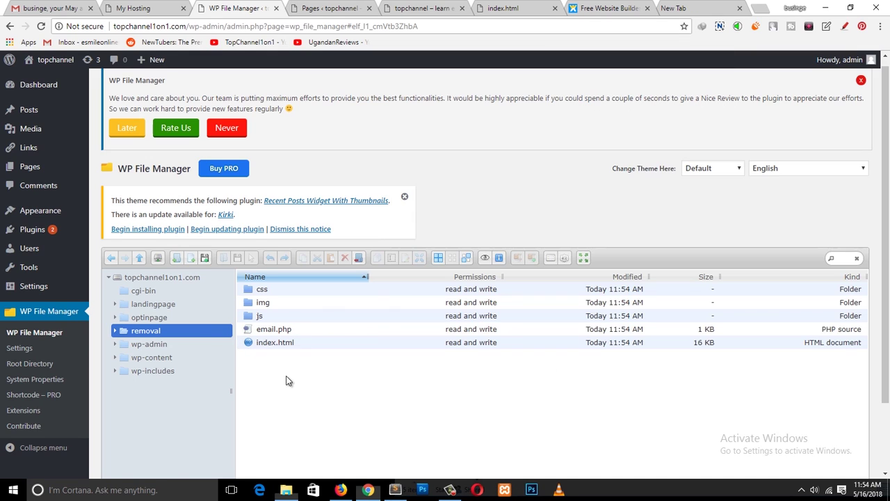
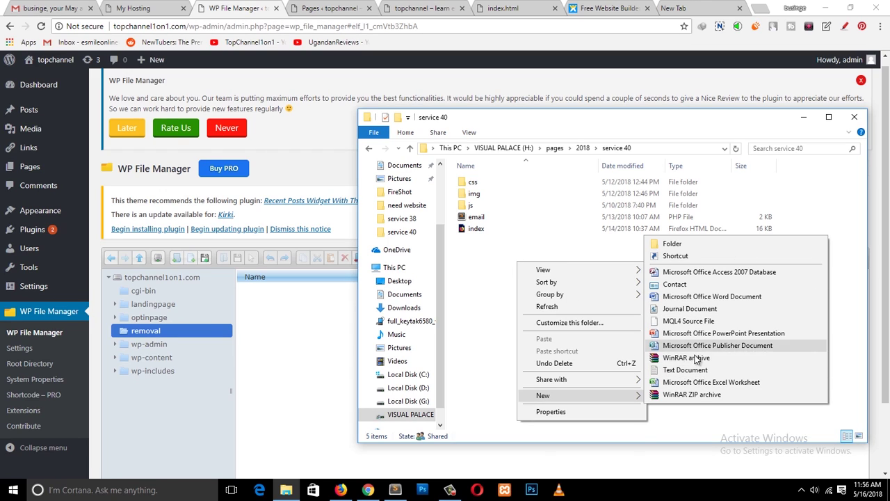
Step: Create a WinRAR ZIP archive in the service 40 folder, add css, img, js, email and index to it, and check its contents
click(698, 400)
click(544, 286)
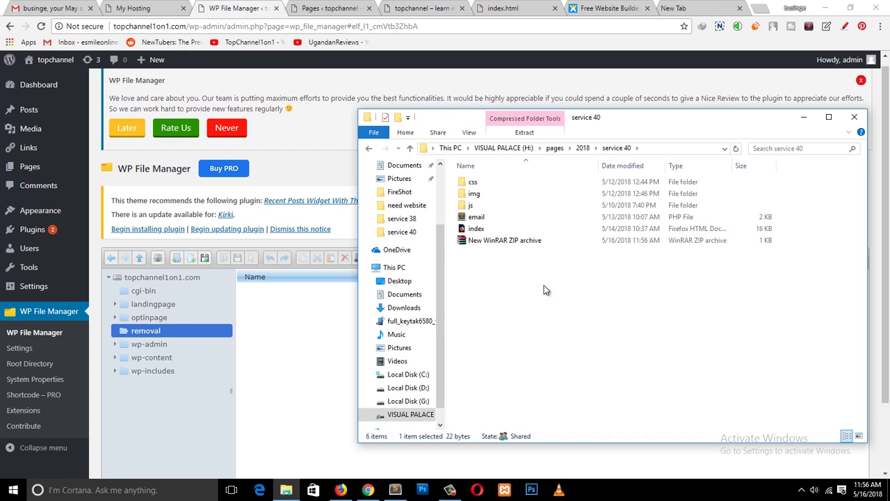
click(490, 184)
shift+click(476, 229)
drag(477, 229, 498, 243)
double_click(500, 241)
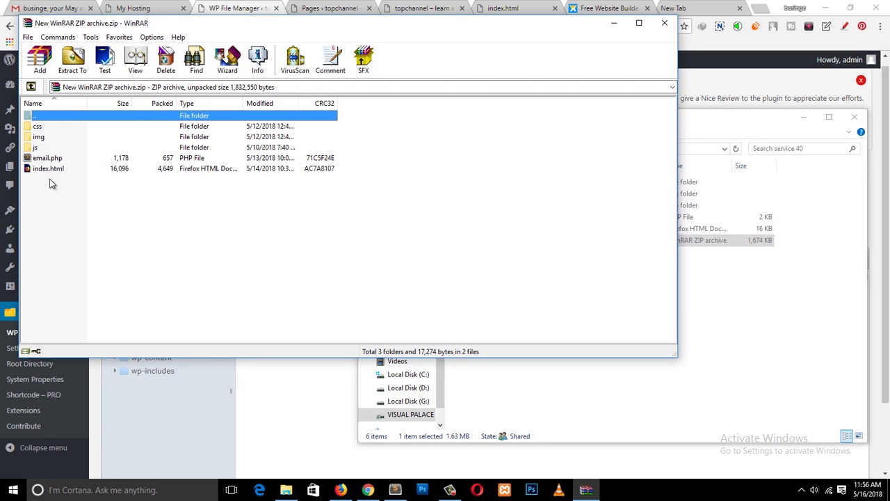
click(664, 23)
Step: Upload the ZIP archive to the removal folder in WP File Manager and extract it there, allowing old files to be replaced
drag(424, 289, 285, 353)
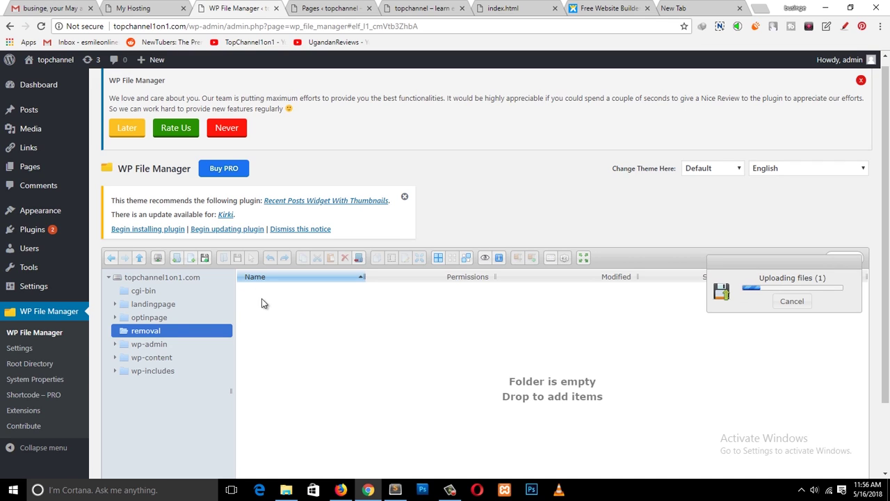
scroll(443, 352, down, 2)
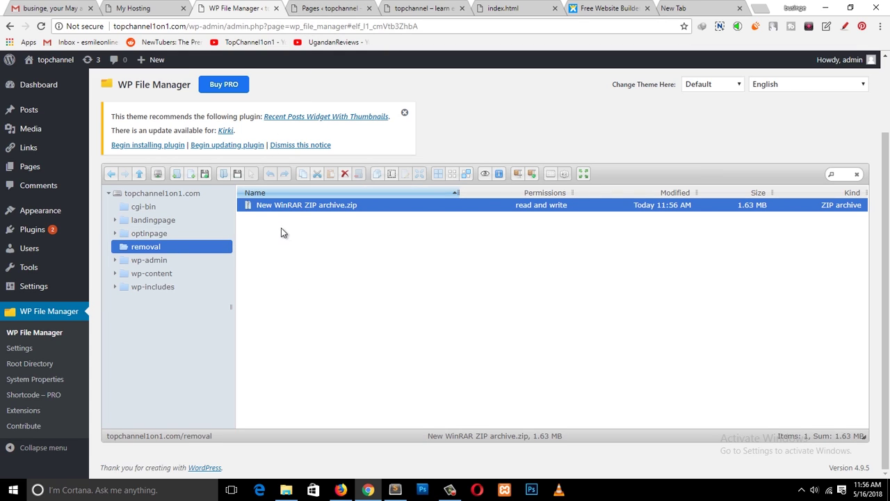
right_click(295, 210)
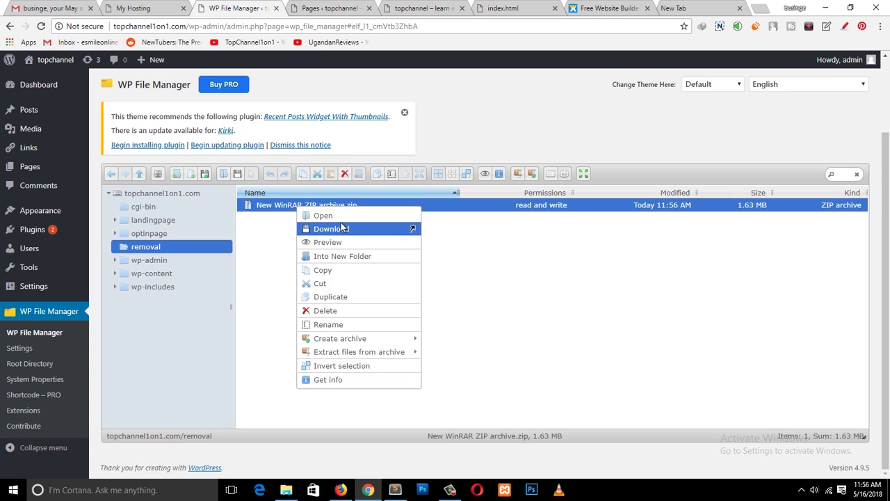
mouse_move(355, 355)
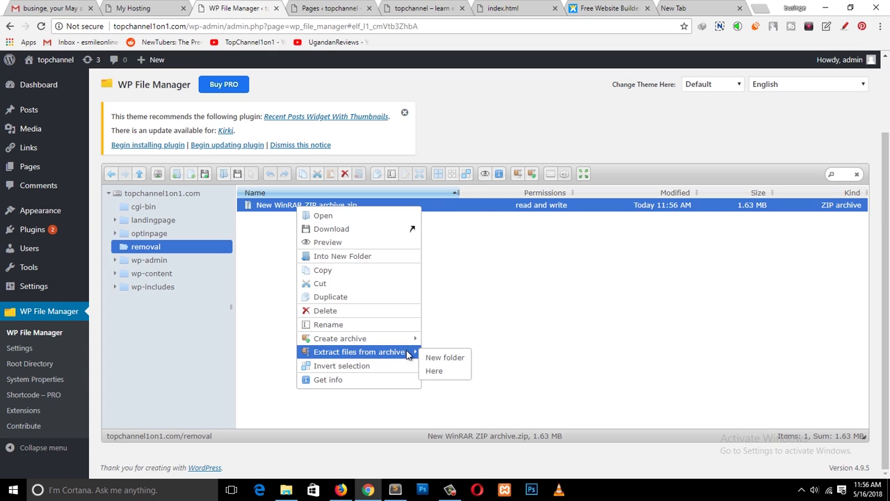
click(443, 371)
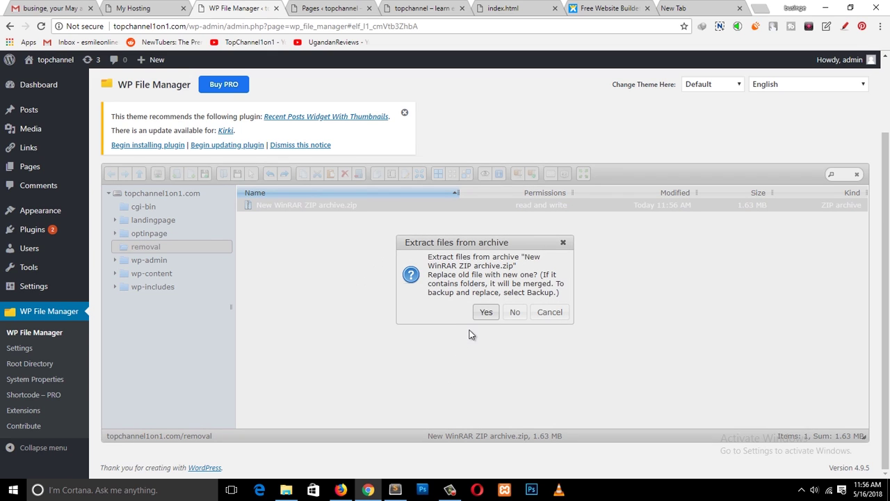
click(487, 317)
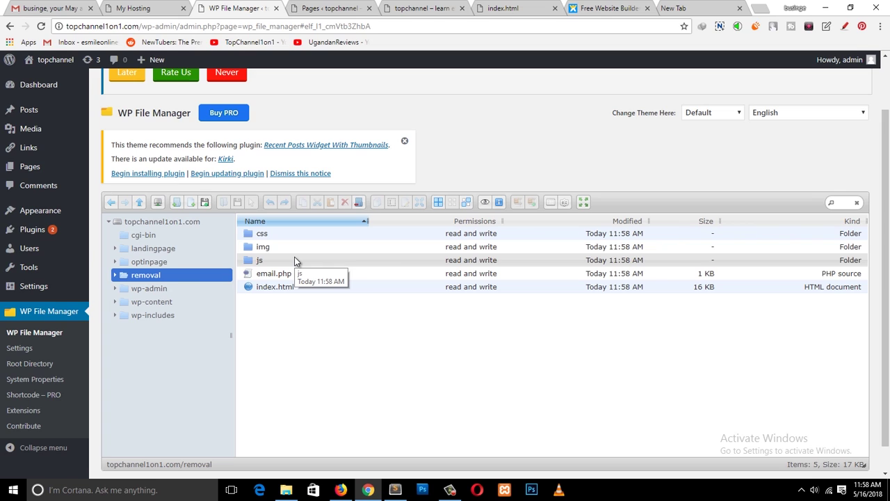
Step: Load topchannel1on1.com/removal in the site tab and look through the whole landing page
click(417, 8)
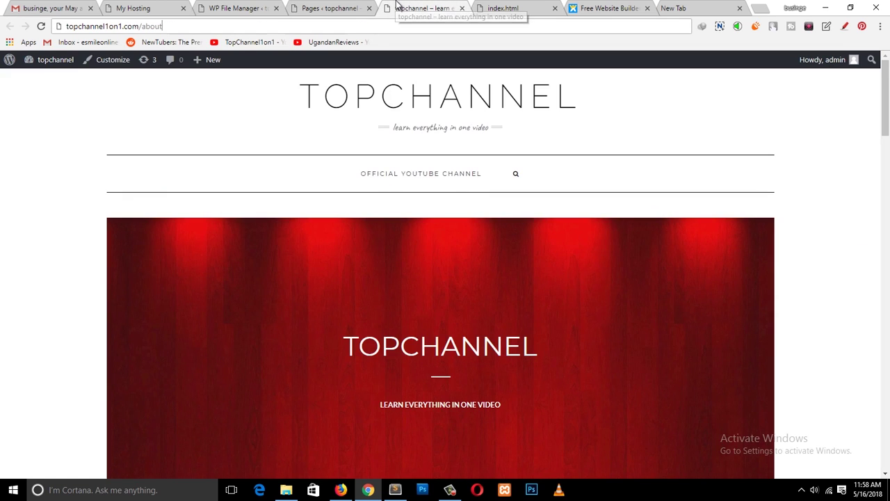
click(247, 8)
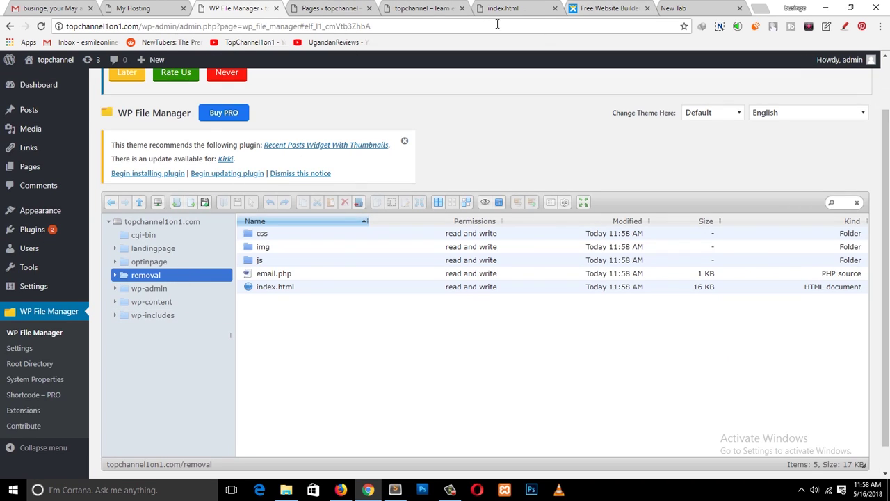
click(425, 9)
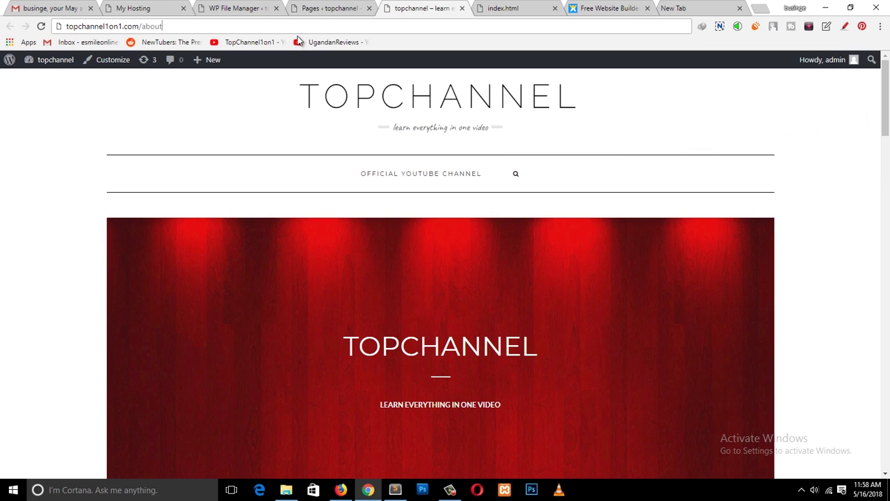
double_click(156, 26)
text(remo)
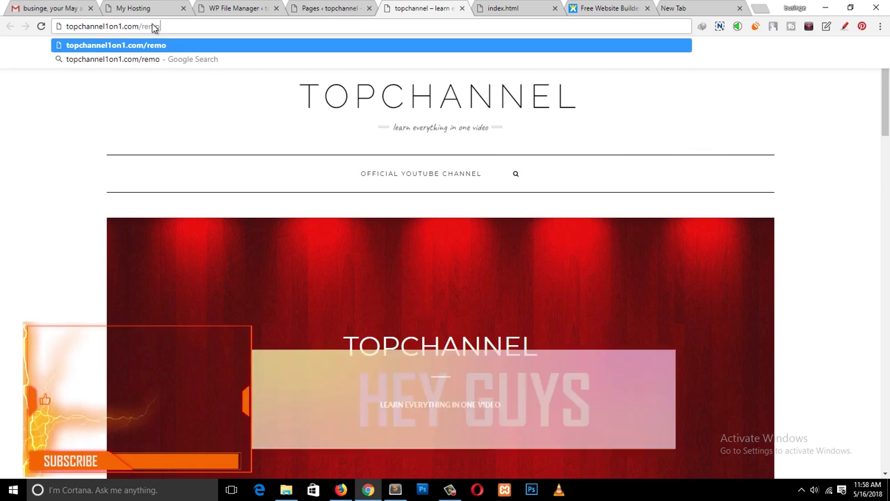
text(val)
key(Return)
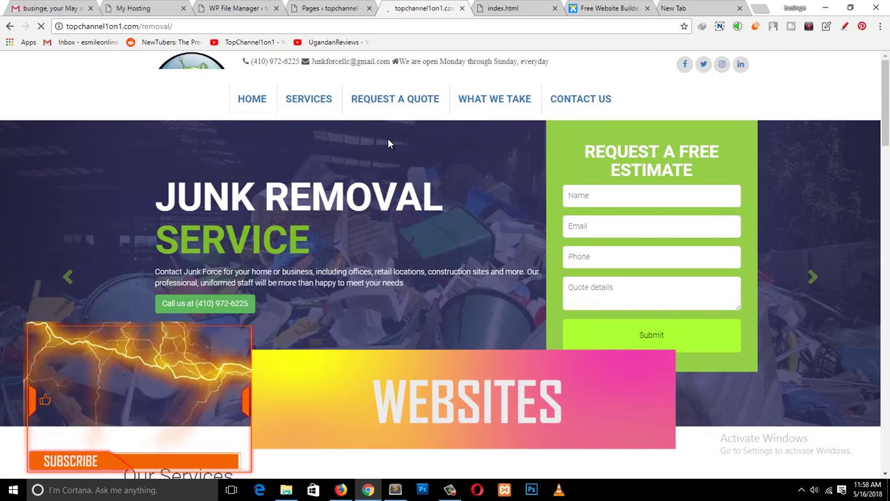
scroll(388, 139, down, 3)
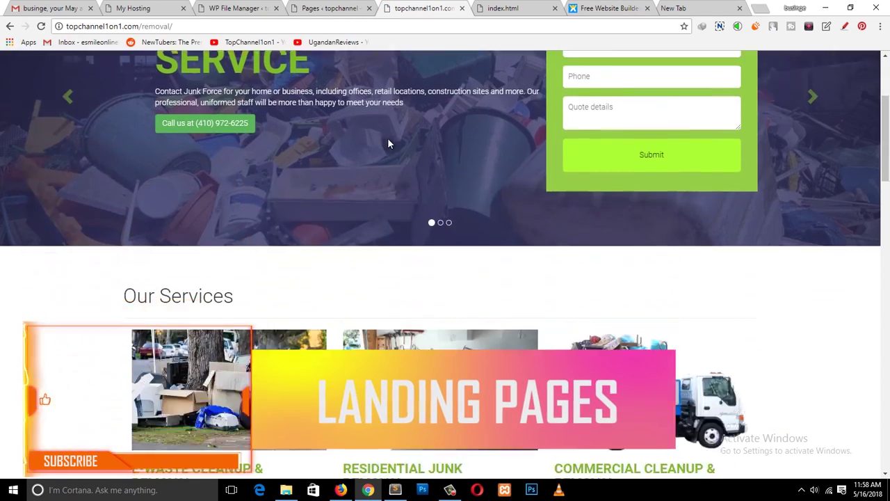
scroll(388, 143, down, 15)
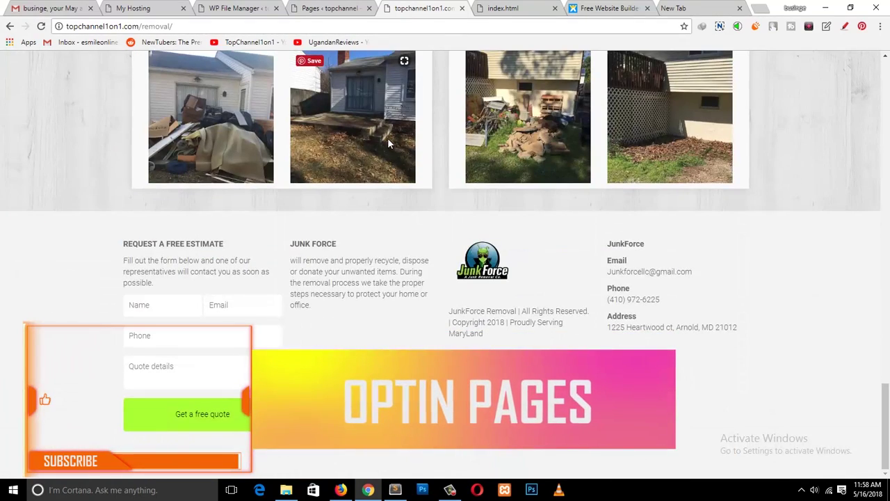
scroll(387, 143, up, 18)
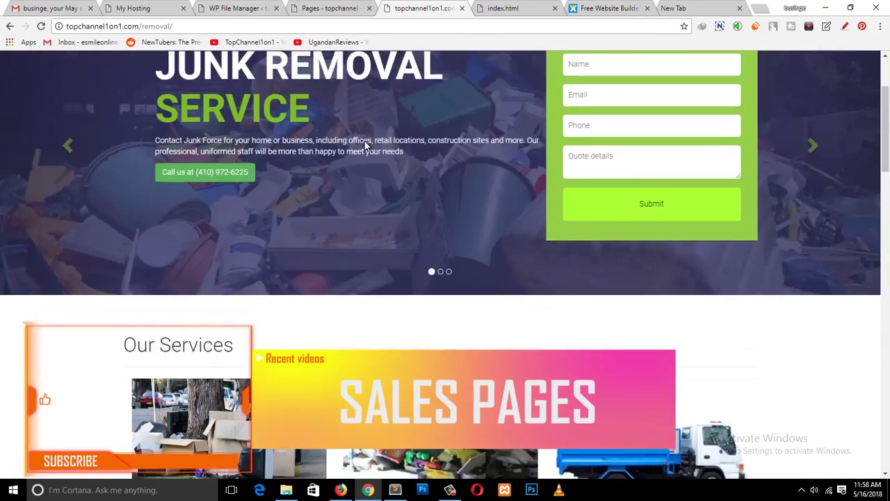
scroll(367, 144, up, 2)
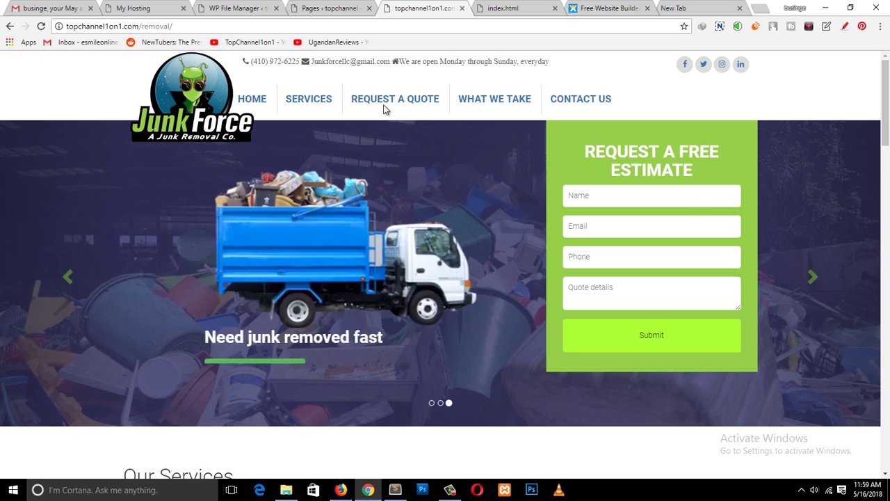
Step: Compare the WordPress Pages list with the landing page at the removal address
click(317, 8)
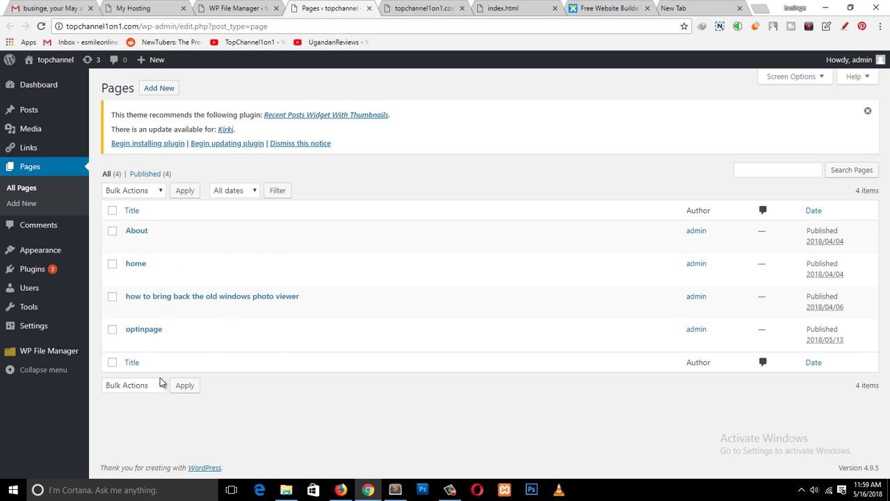
click(400, 8)
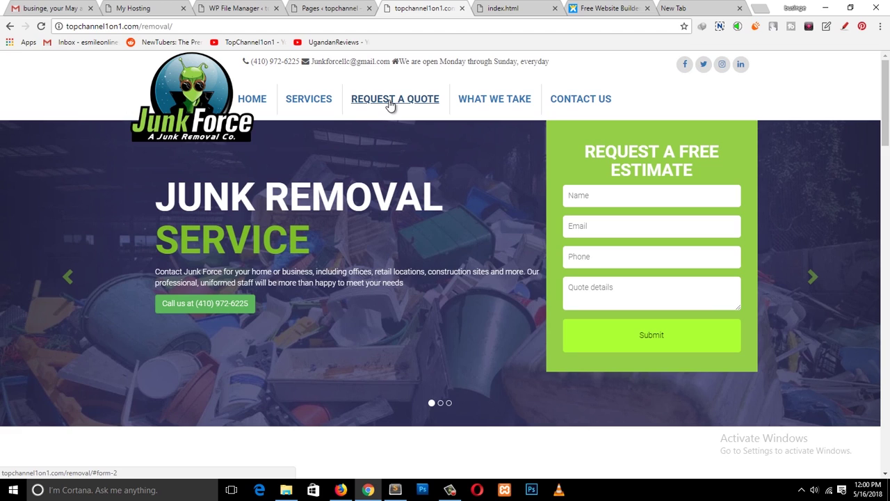
click(326, 7)
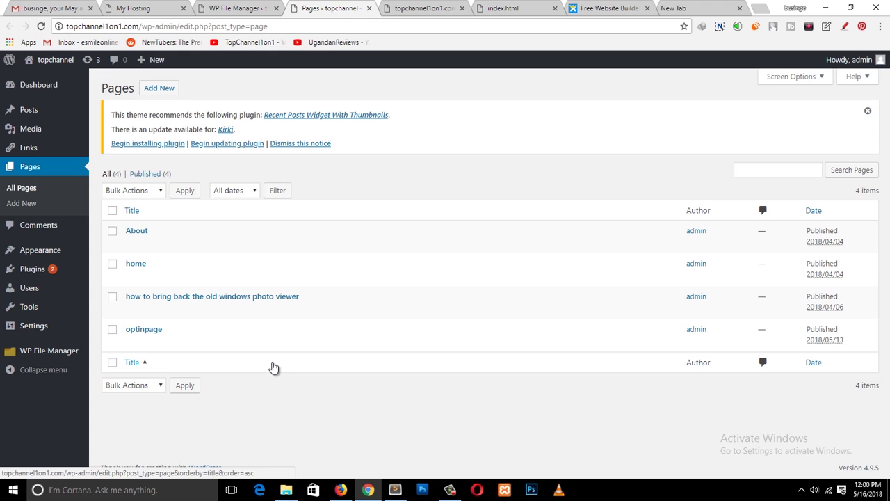
Step: Open WP File Manager from the Pages tab and review the topchannel1on1.com root contents in the existing file manager tab
click(57, 354)
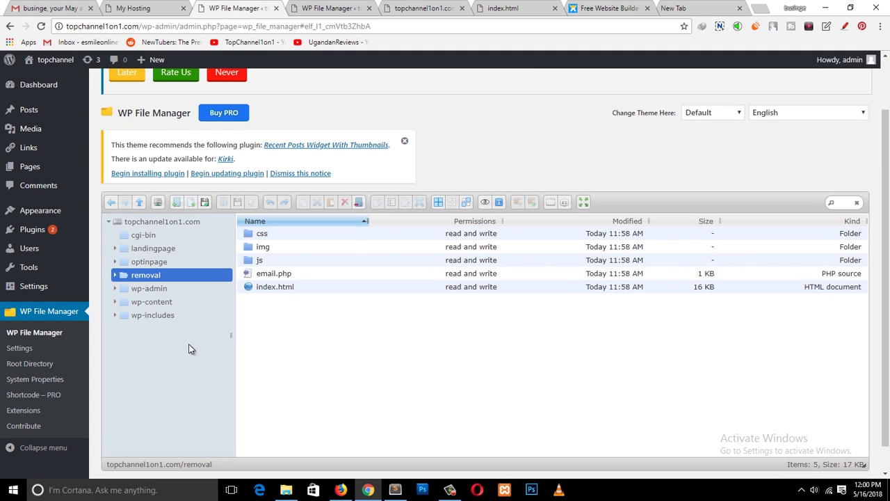
click(165, 226)
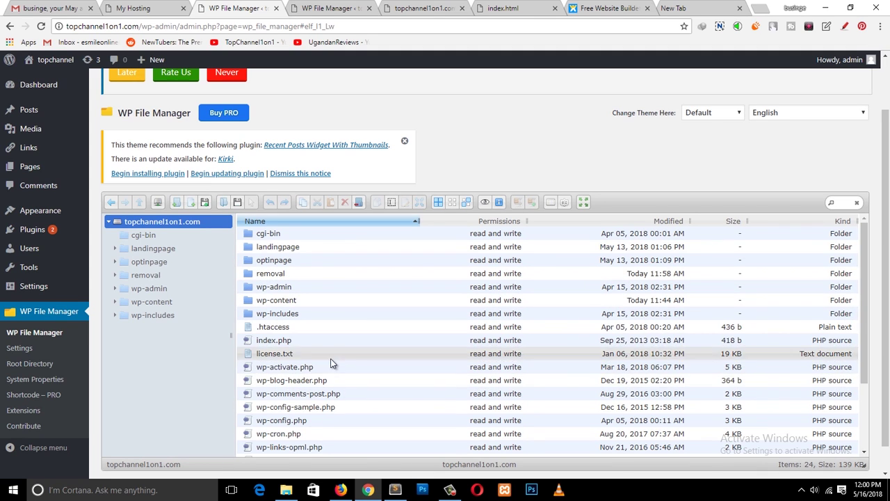
scroll(337, 360, down, 2)
scroll(339, 360, up, 3)
scroll(549, 273, down, 3)
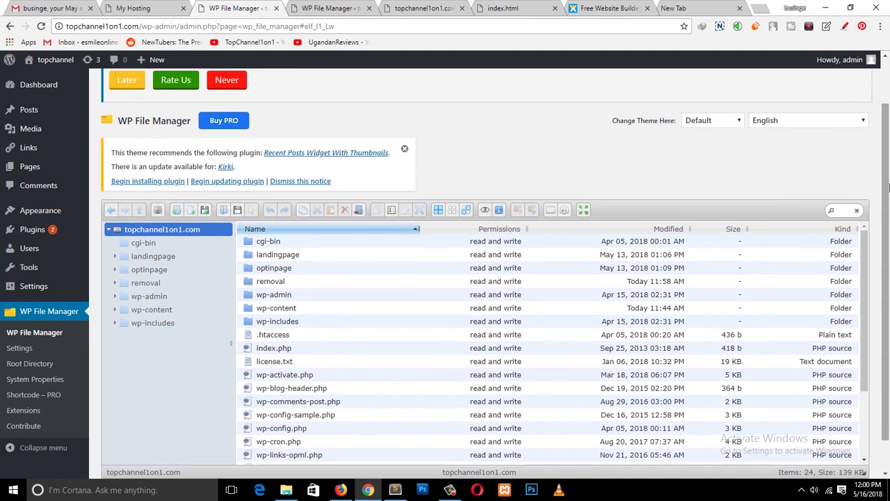
Step: Switch to File Explorer, open the fit folder inside pages\2018, and launch its index file in Firefox
click(286, 490)
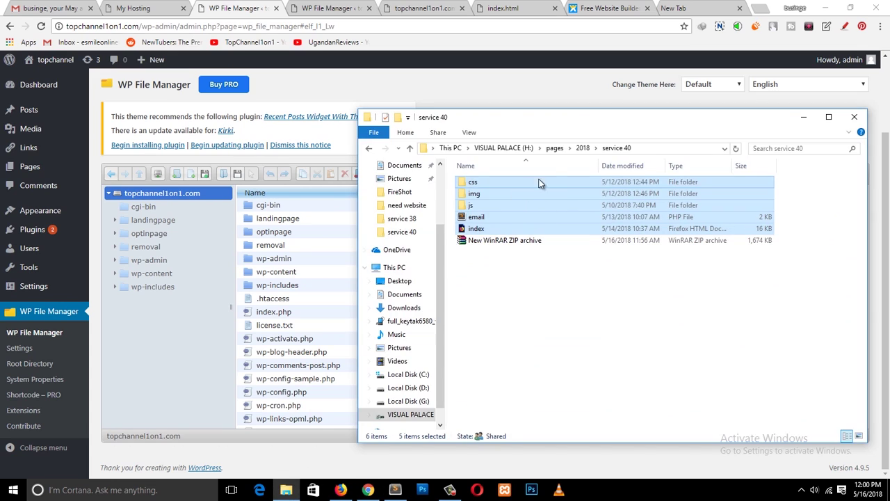
click(586, 147)
scroll(473, 281, down, 2)
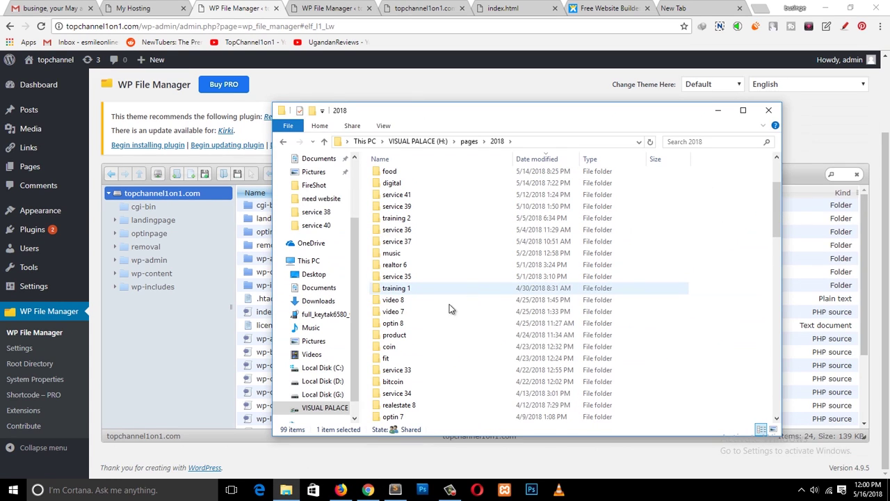
double_click(407, 364)
double_click(413, 232)
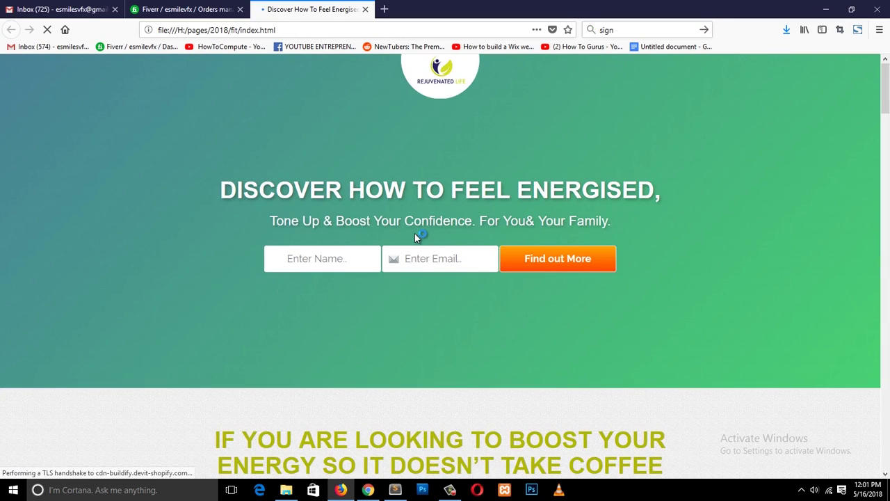
Step: Look through the whole local fit landing page from its header form down to the investment section and back
scroll(415, 237, down, 15)
scroll(416, 240, down, 15)
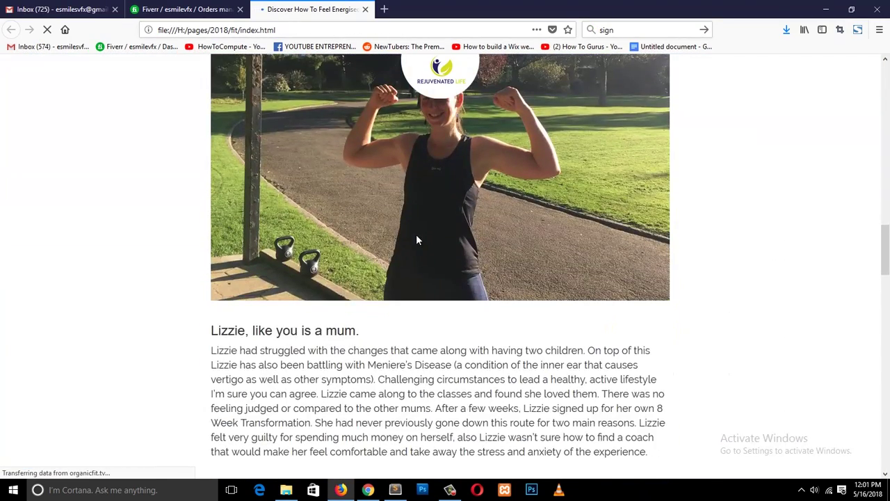
scroll(417, 236, down, 5)
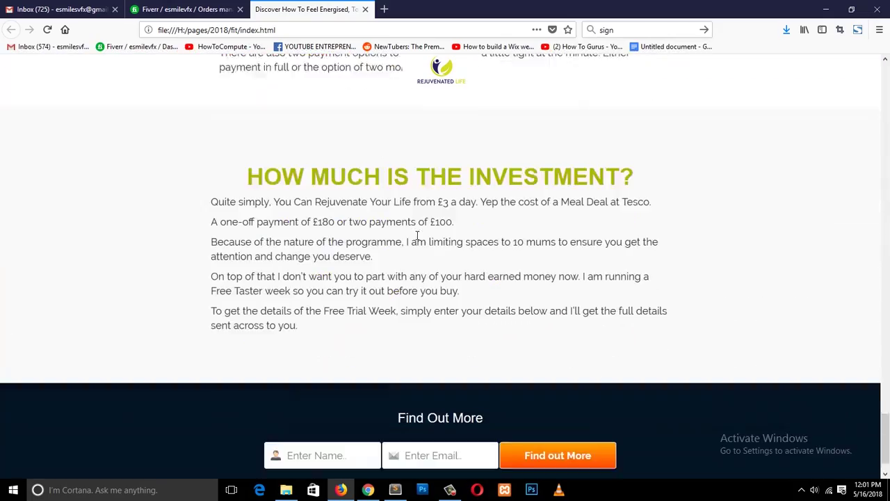
scroll(418, 236, up, 15)
scroll(418, 235, up, 15)
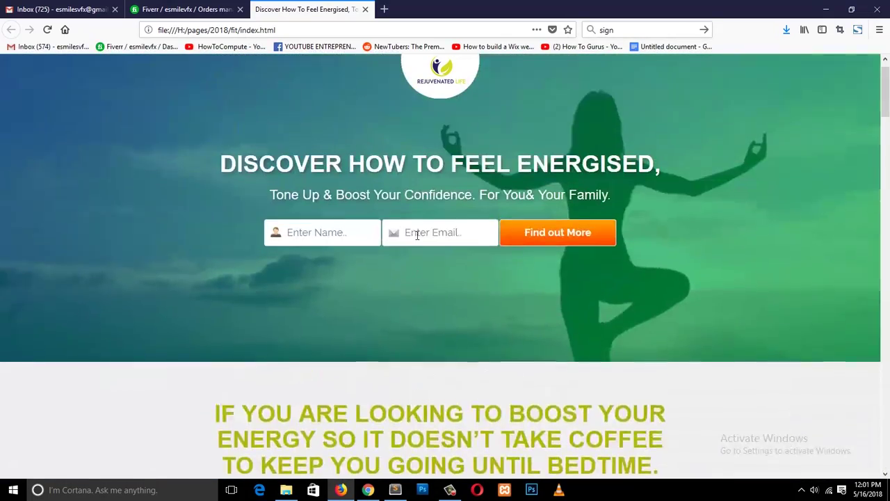
scroll(418, 236, down, 4)
scroll(417, 240, up, 4)
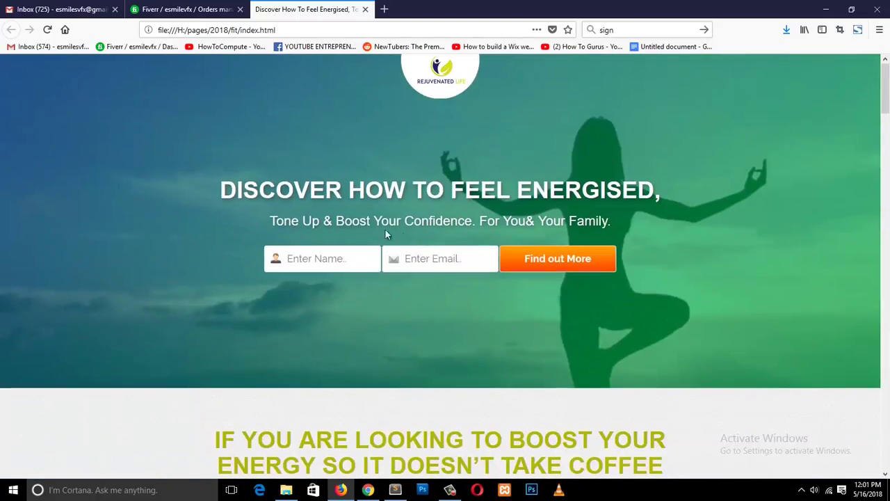
scroll(383, 282, down, 5)
scroll(380, 262, up, 4)
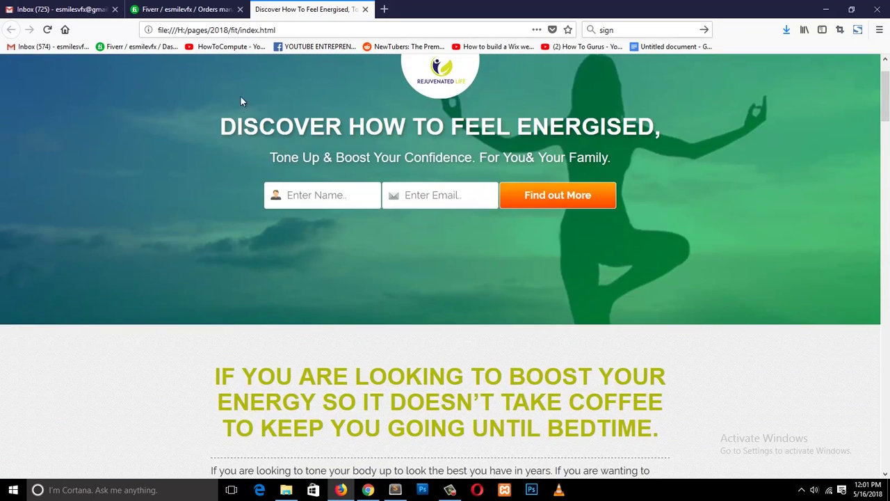
Step: Reload the fit landing page and examine its local file address, file:///H:/pages/2018/fit/index.html
key(F5)
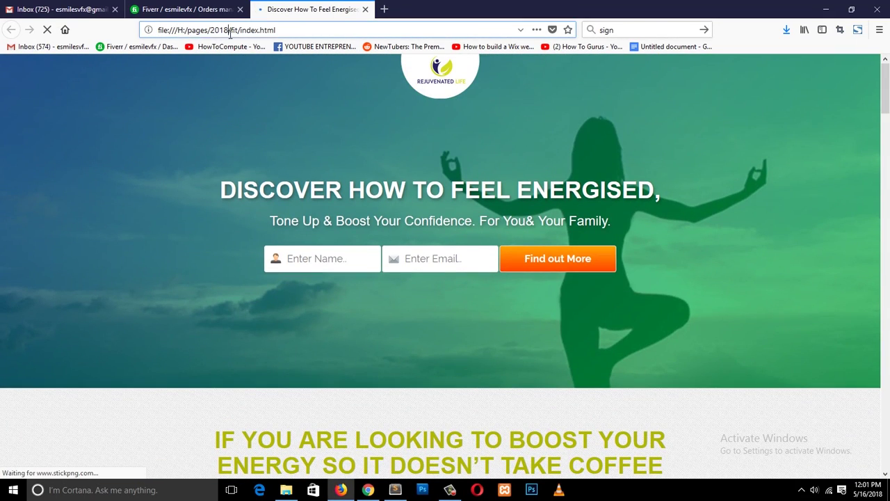
click(298, 30)
click(298, 29)
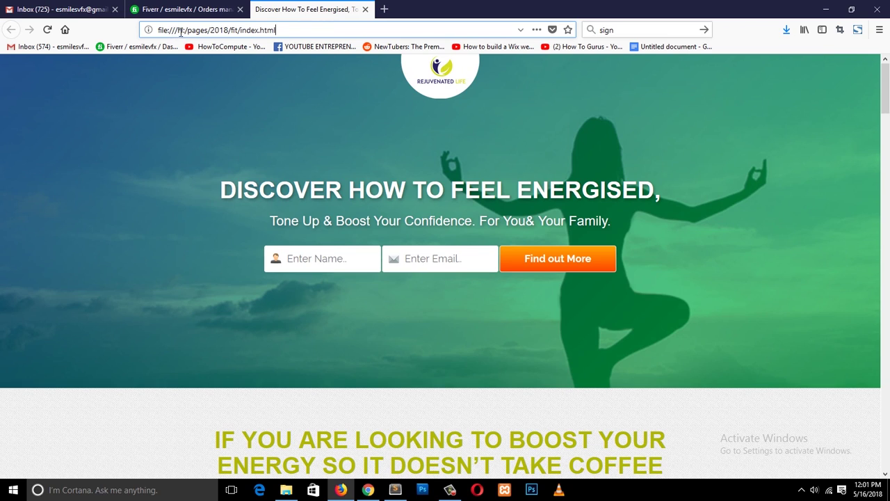
drag(179, 31, 309, 31)
click(311, 32)
key(ctrl+a)
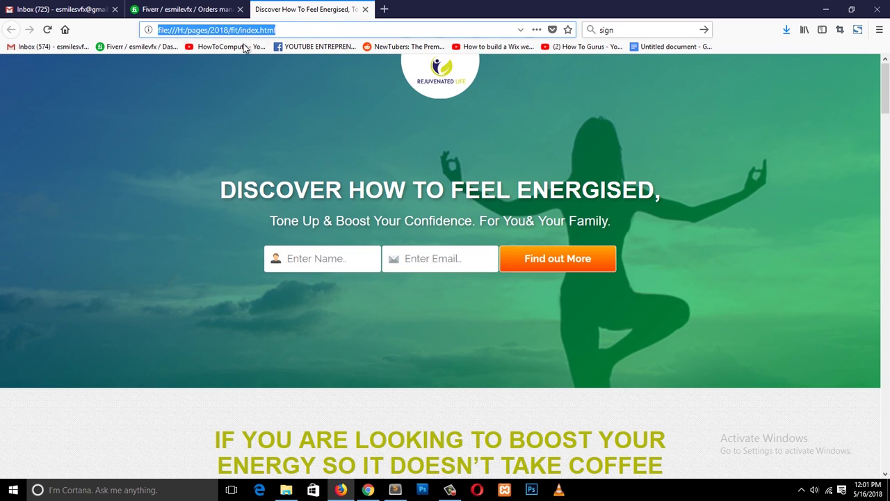
click(285, 30)
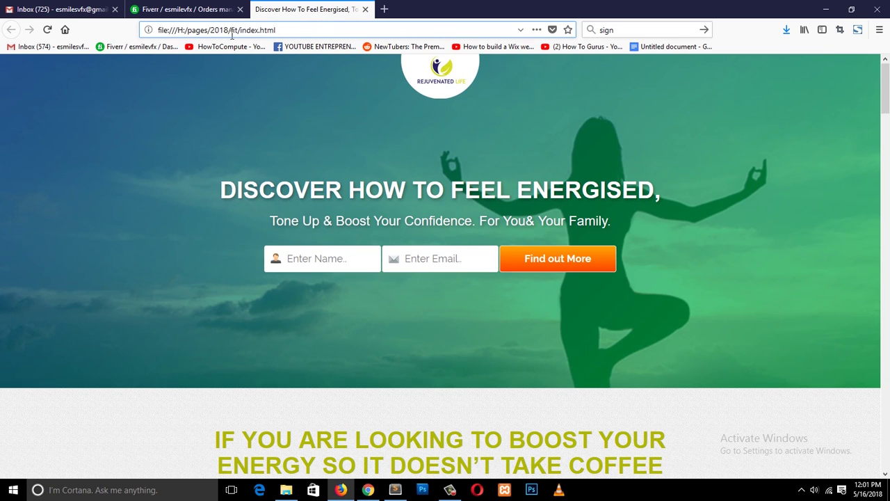
scroll(380, 399, down, 2)
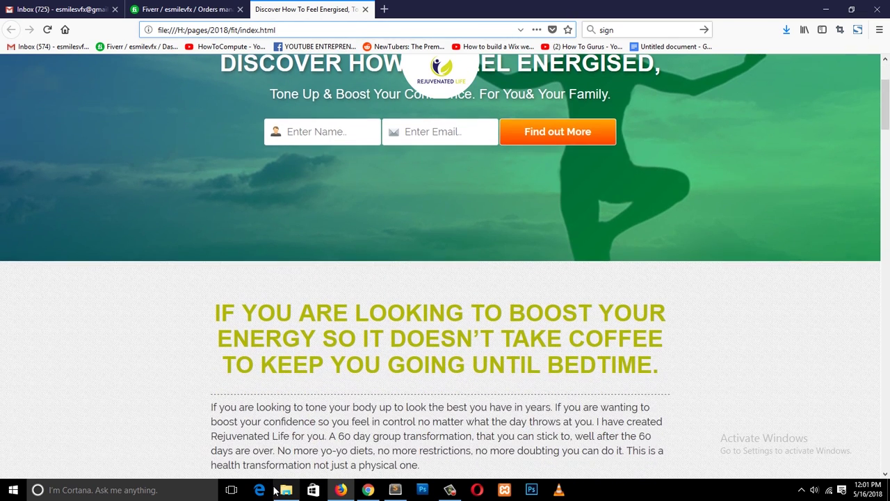
Step: Permanently delete the old fit ZIP archive from the local fit folder and return to the landing page in Firefox
click(284, 490)
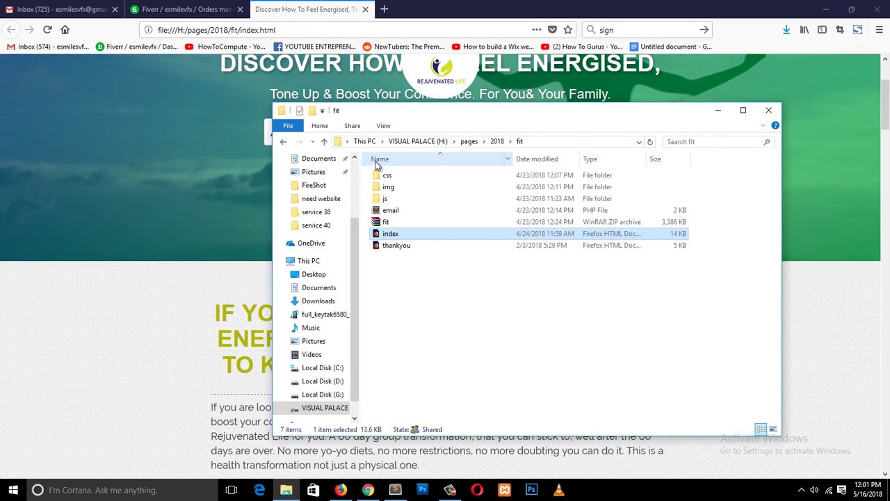
click(432, 221)
key(shift+Delete)
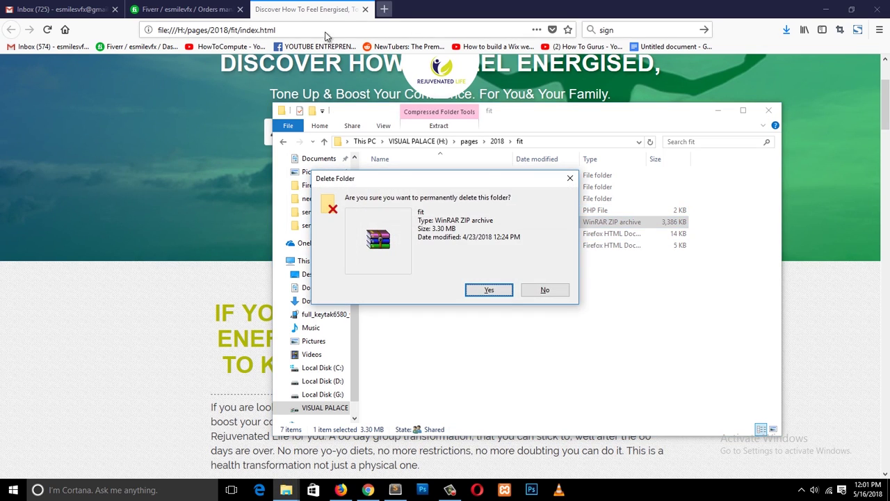
click(489, 290)
click(67, 150)
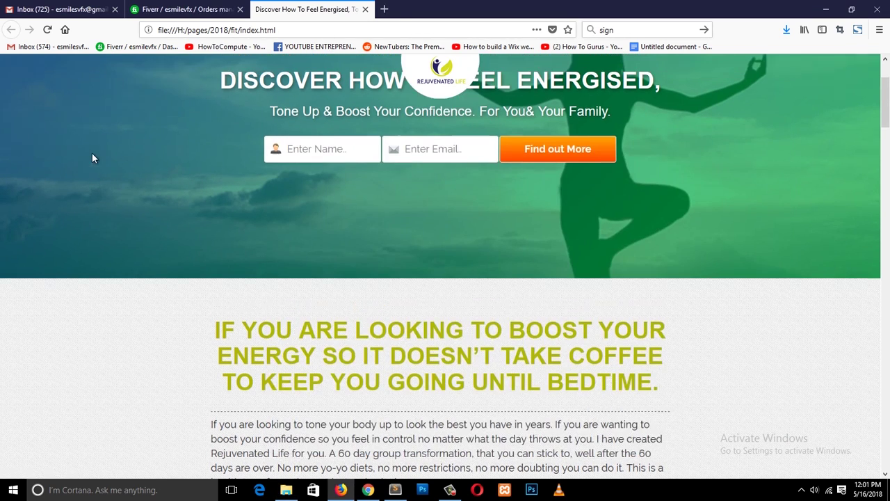
Step: Review the local landing page's header form, introduction and story sections once more
scroll(110, 149, up, 3)
scroll(145, 176, down, 6)
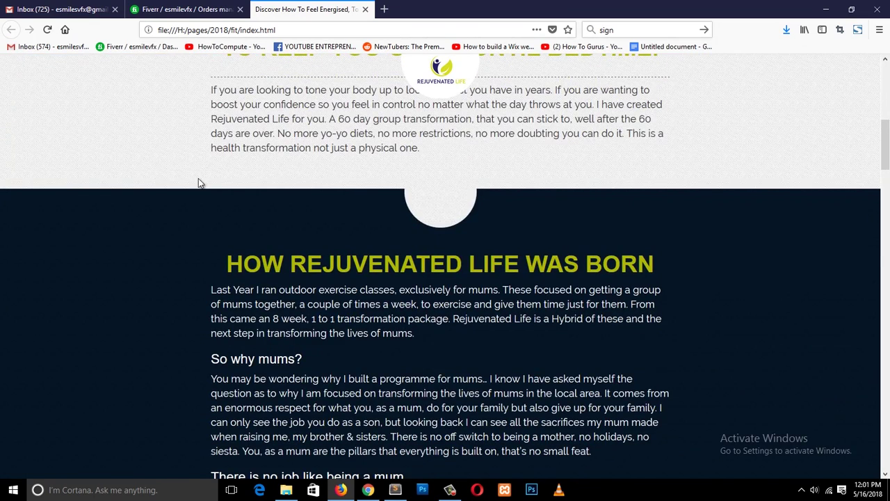
scroll(201, 164, up, 7)
scroll(202, 146, down, 8)
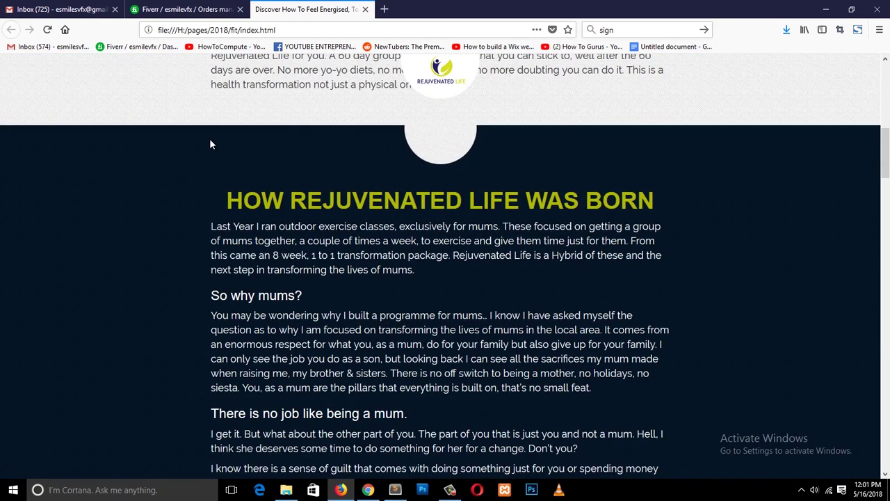
scroll(203, 139, down, 3)
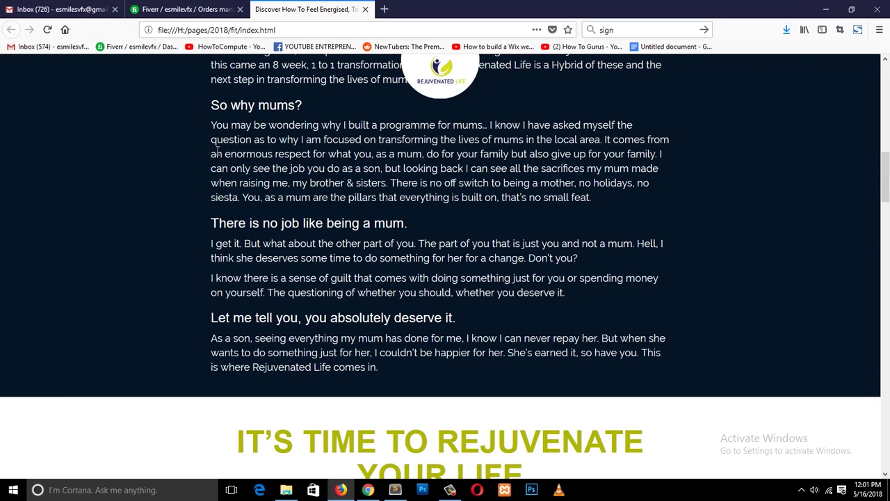
scroll(264, 146, down, 4)
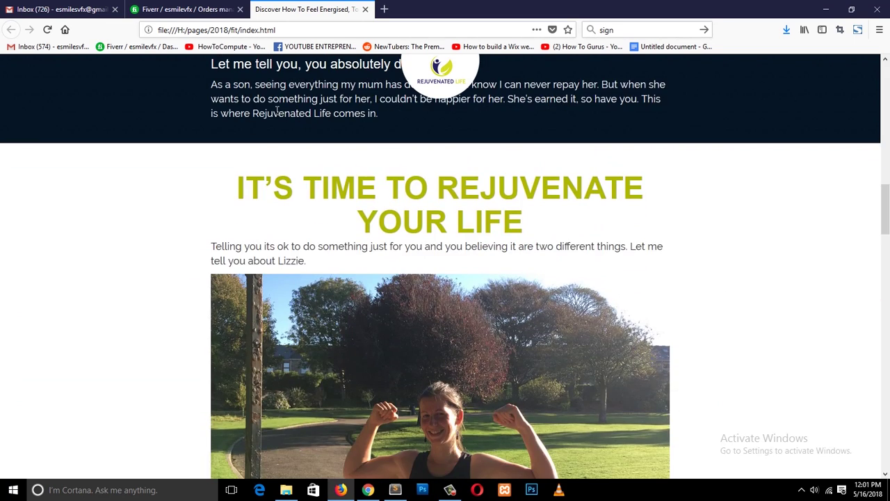
scroll(276, 110, up, 6)
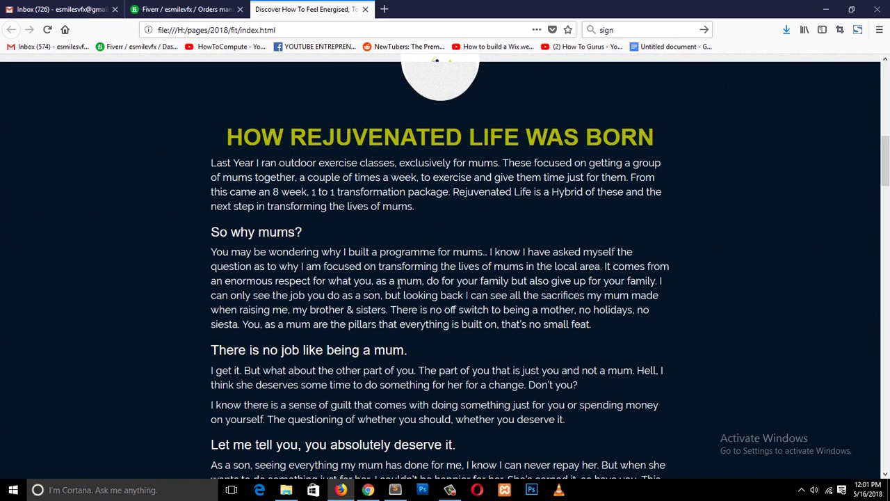
scroll(399, 284, up, 10)
scroll(405, 294, down, 2)
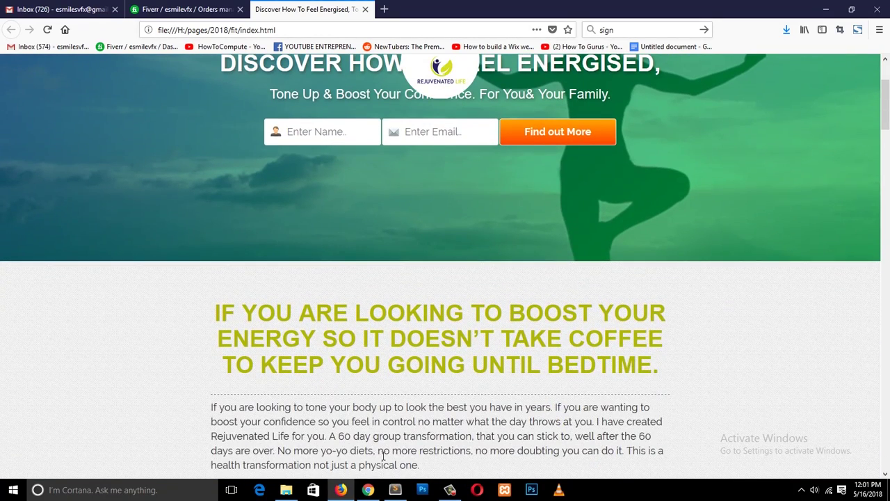
Step: Switch to Chrome, create a folder named fit in the topchannel1on1.com root with WP File Manager, and open it
click(369, 491)
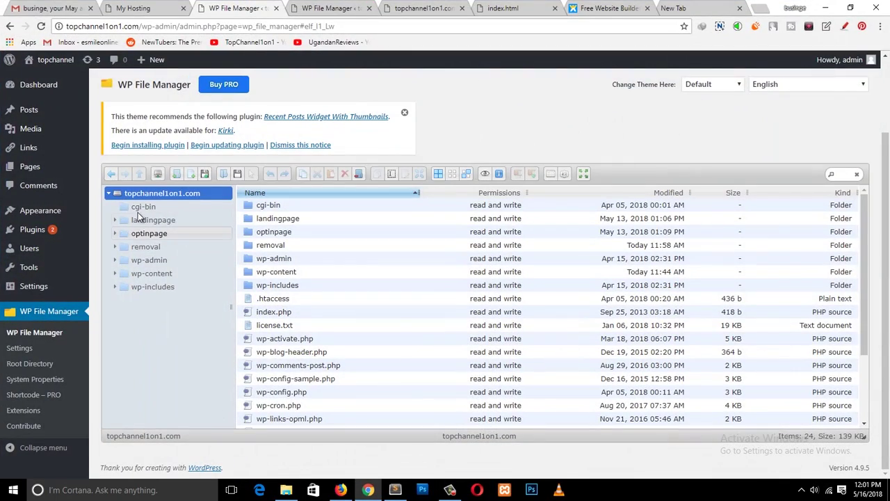
click(190, 174)
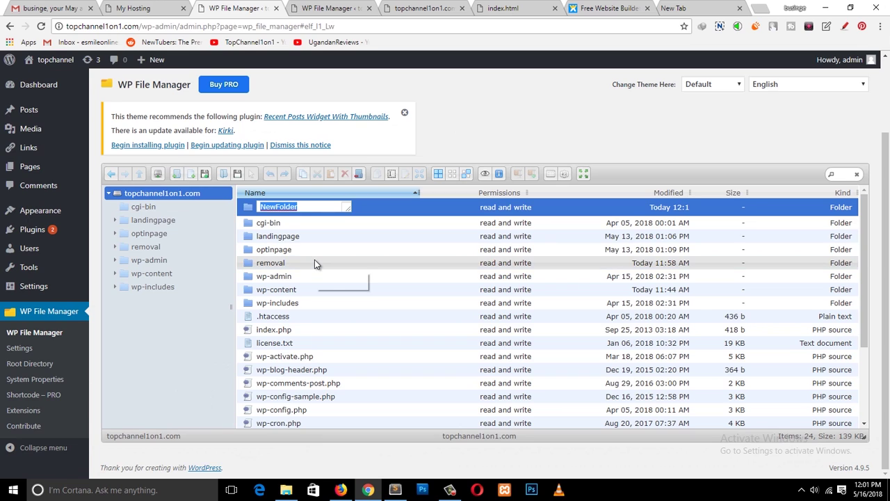
text(fit)
key(Return)
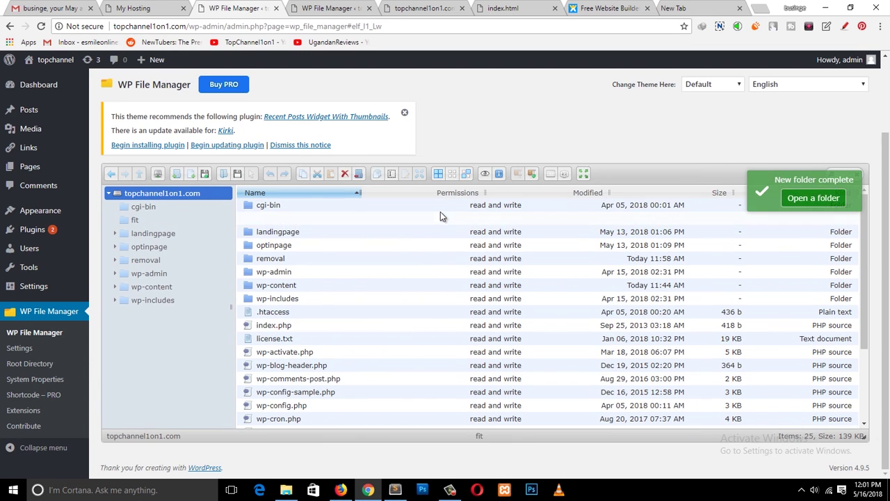
click(804, 200)
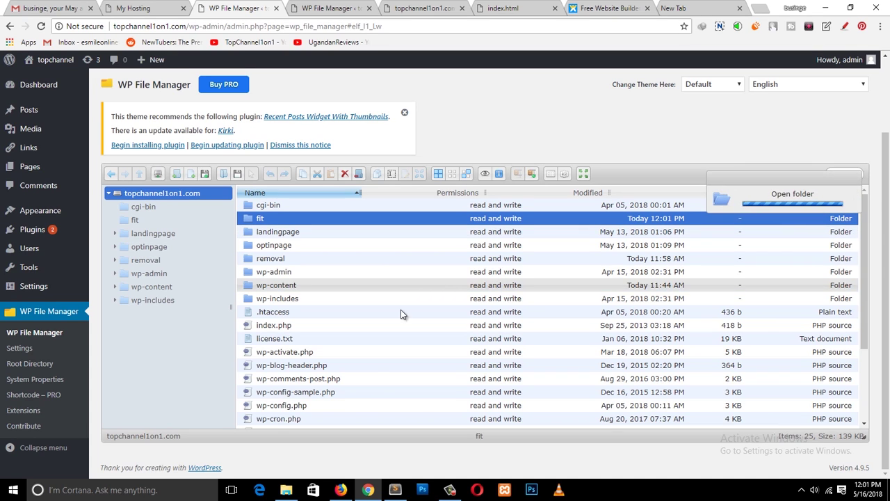
Step: Upload the local css, img and js folders plus the email, index and thankyou files into the site's fit folder
click(290, 491)
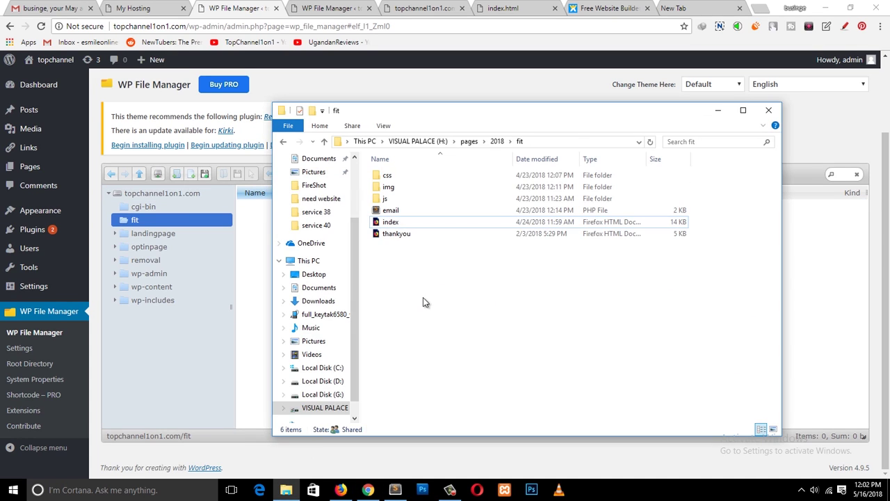
drag(423, 297, 501, 164)
drag(536, 111, 776, 146)
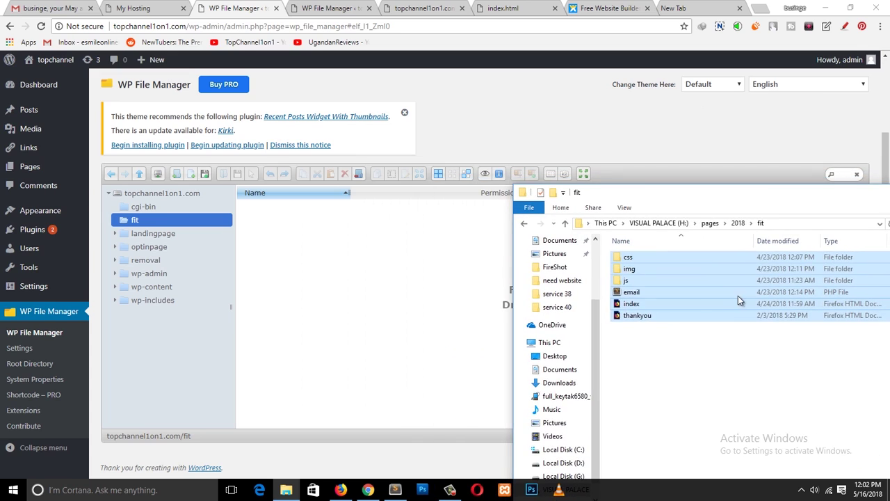
drag(738, 295, 470, 286)
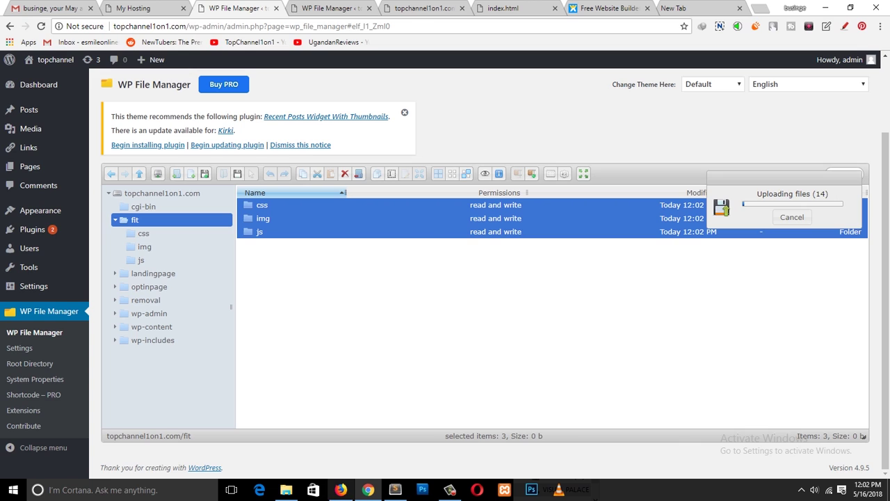
Step: Inspect the images in the local img folder during the upload, and return to WP File Manager
click(286, 490)
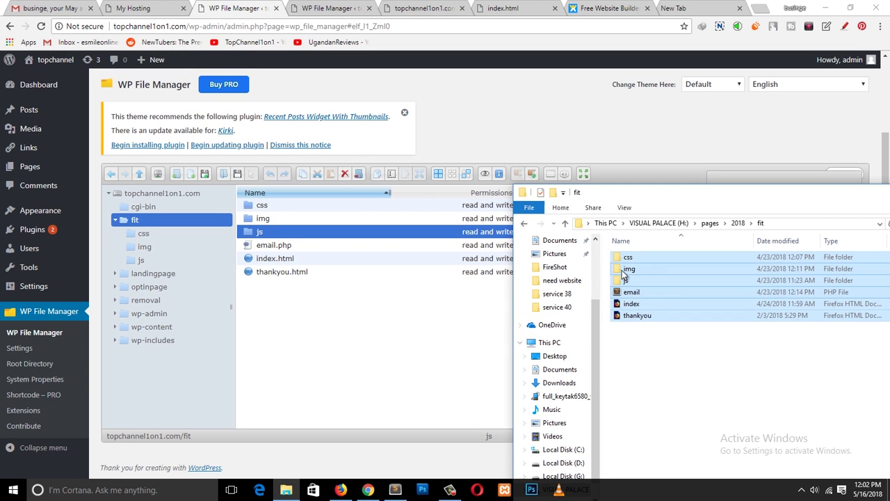
drag(657, 198, 516, 245)
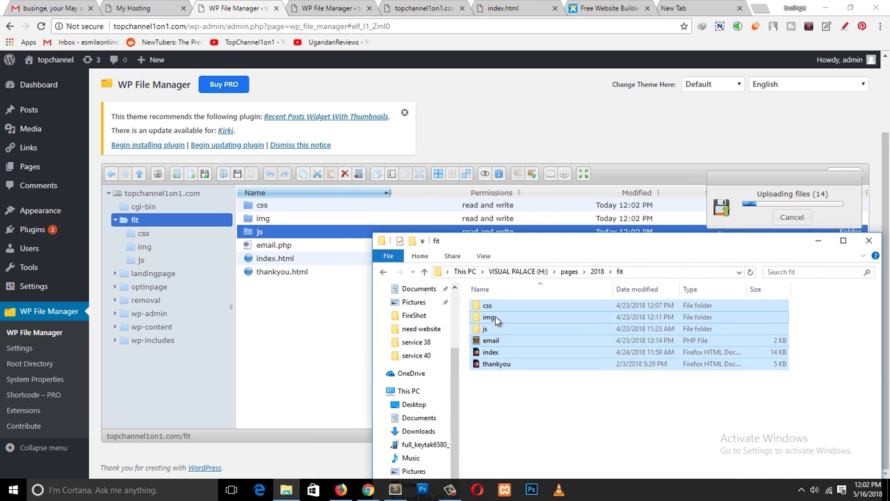
double_click(496, 320)
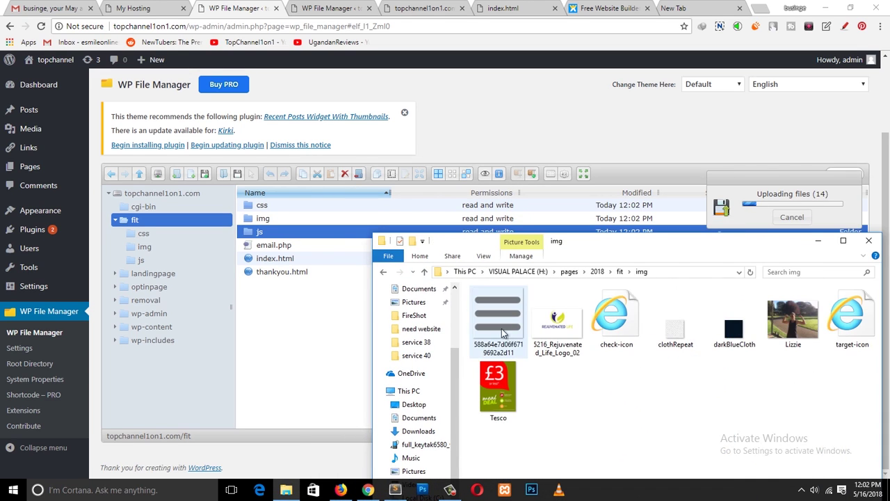
click(590, 272)
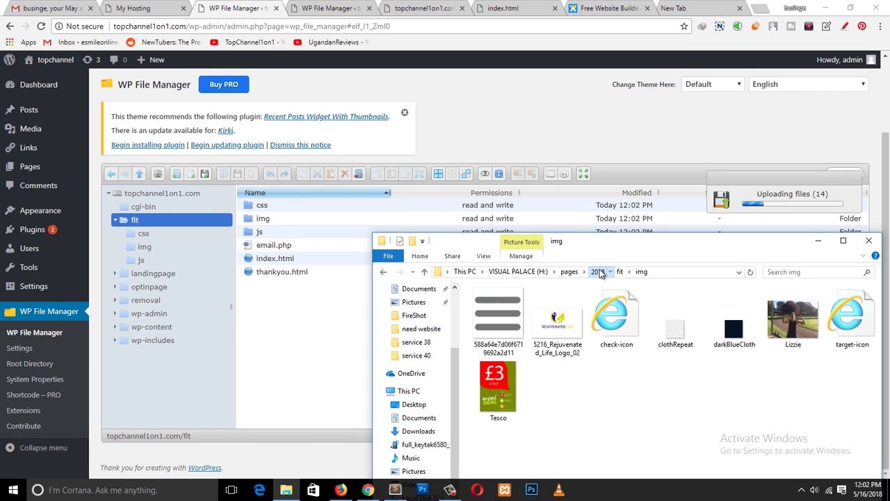
click(291, 311)
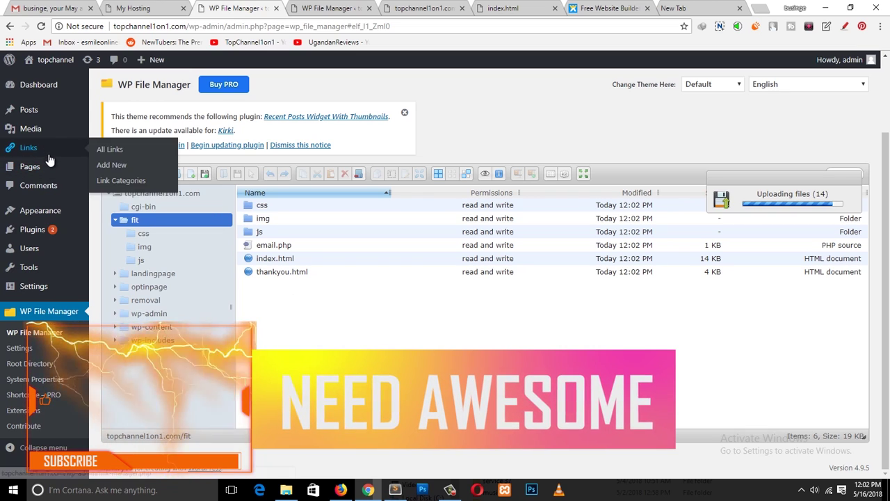
mouse_move(52, 171)
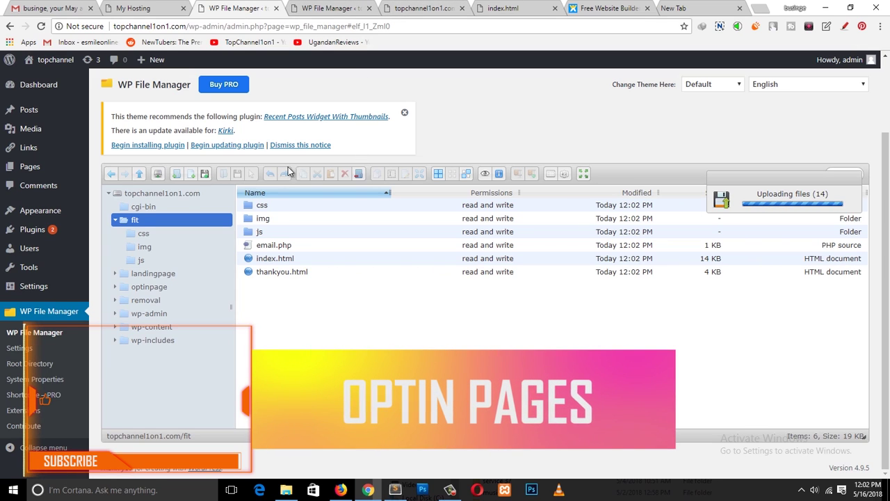
Step: Open the WordPress Pages list in a separate tab, and load topchannel1on1.com/fit in the empty tab
middle_click(60, 168)
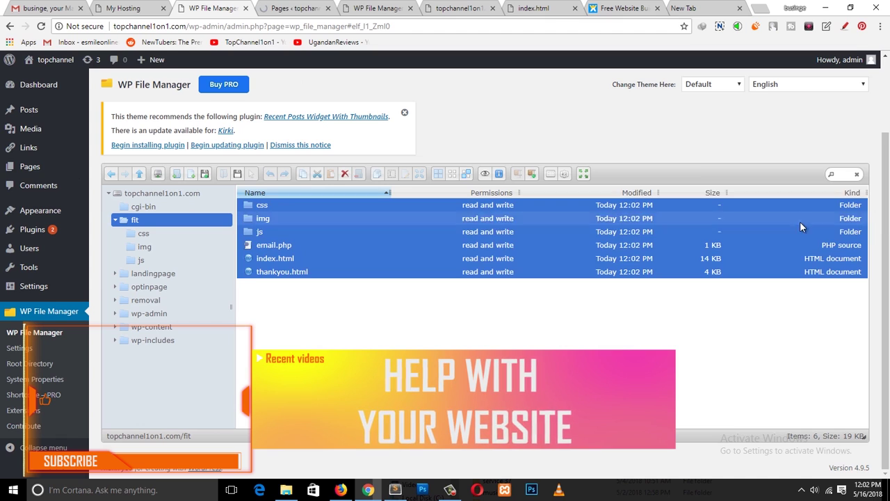
click(696, 8)
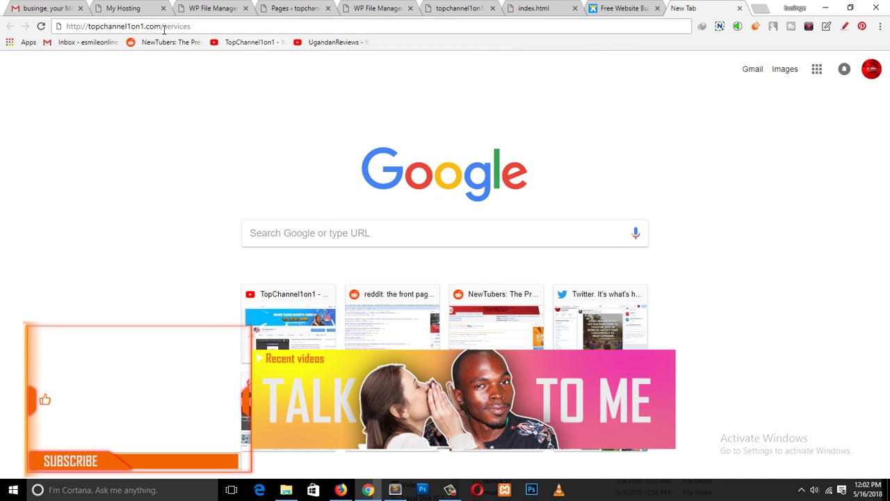
double_click(164, 26)
text(fit)
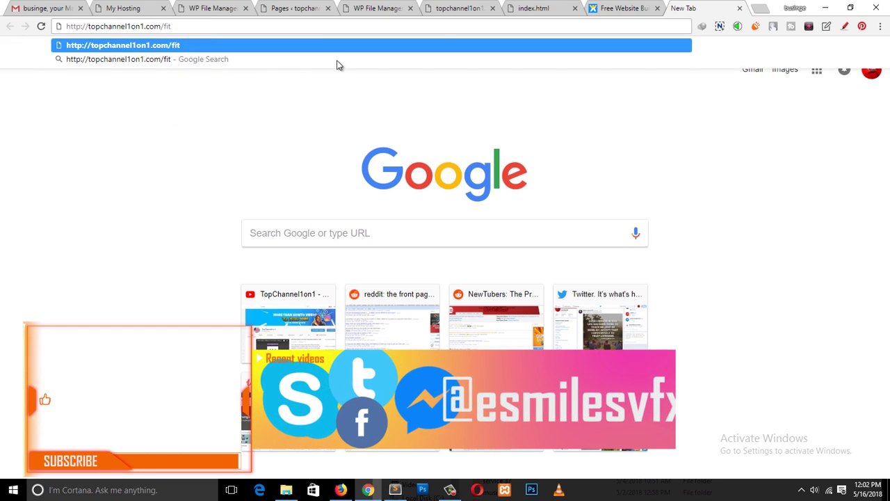
click(368, 490)
key(alt+Tab)
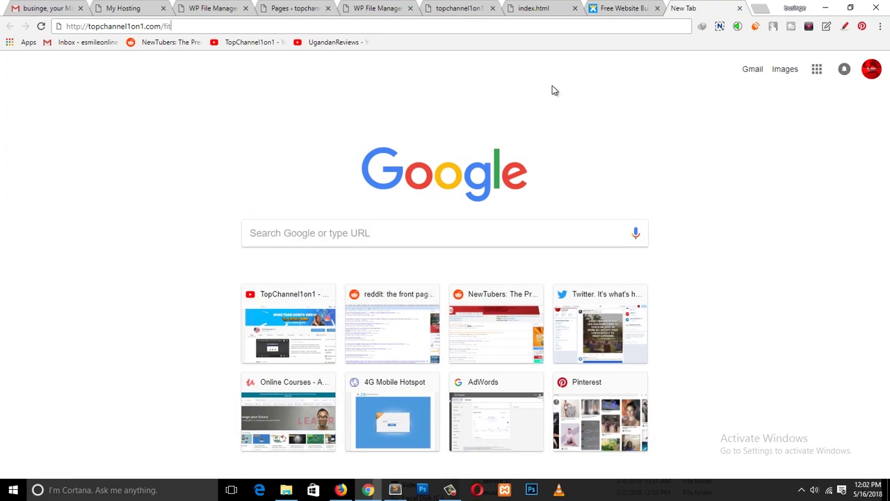
key(Return)
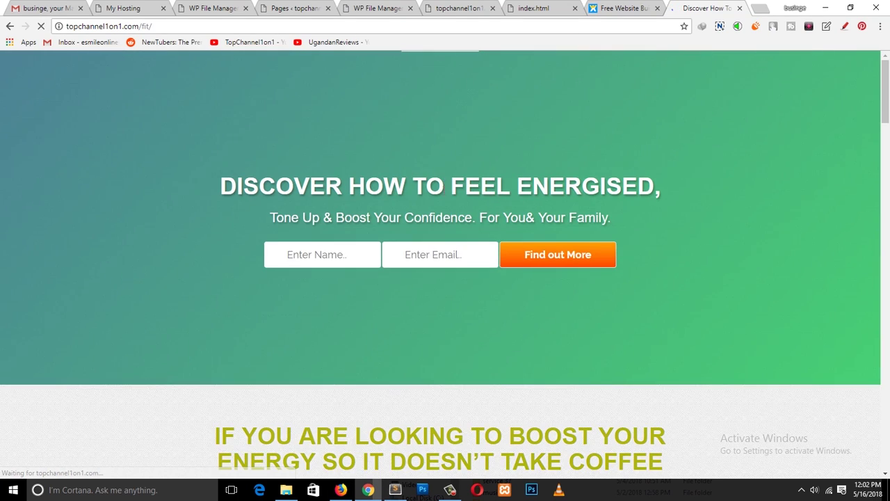
Step: Review the live fit landing page down to its testimonial section, and compare it with the live removal page
scroll(444, 190, down, 3)
scroll(444, 191, down, 20)
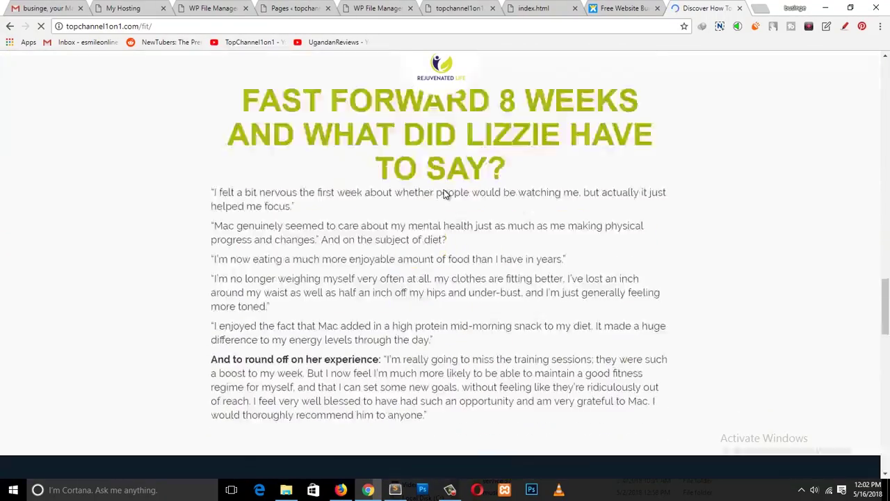
scroll(444, 191, up, 20)
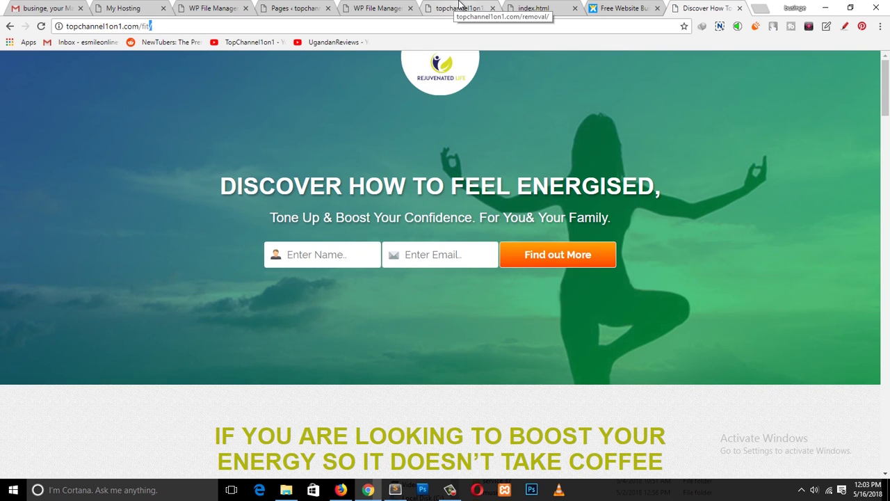
click(459, 7)
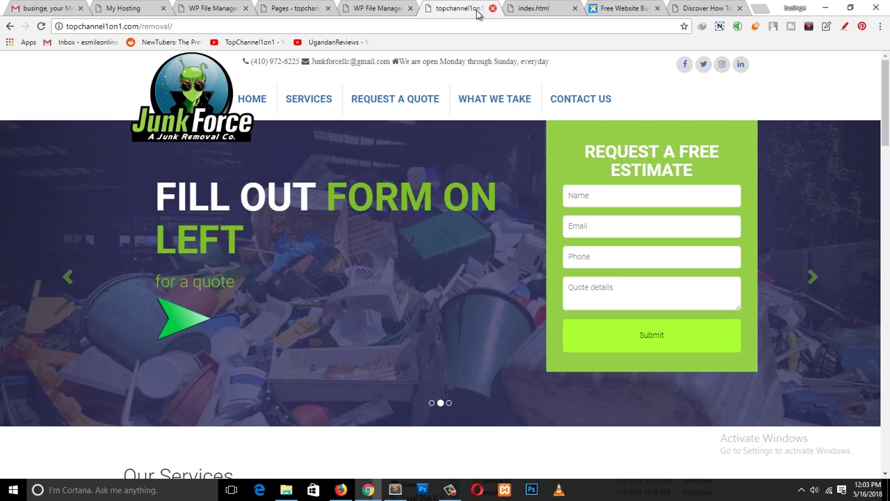
Step: Add a new WordPress page titled fit with the placeholder body text sdfsd
click(291, 10)
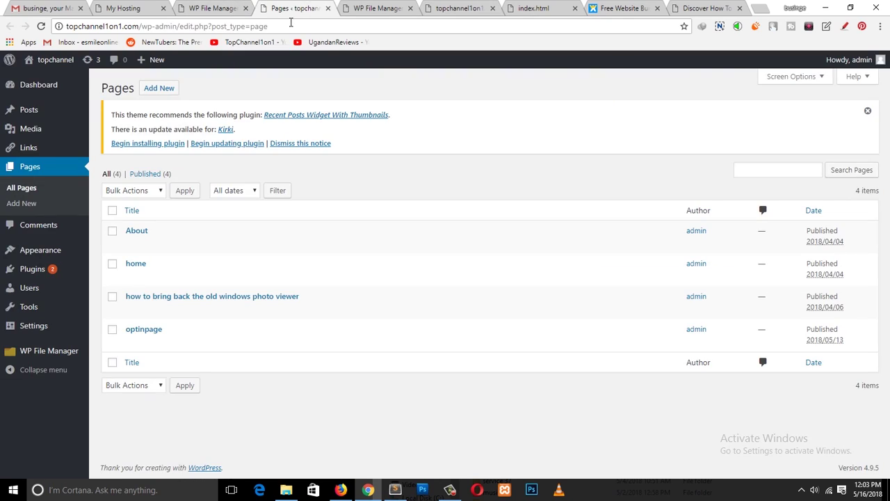
click(159, 88)
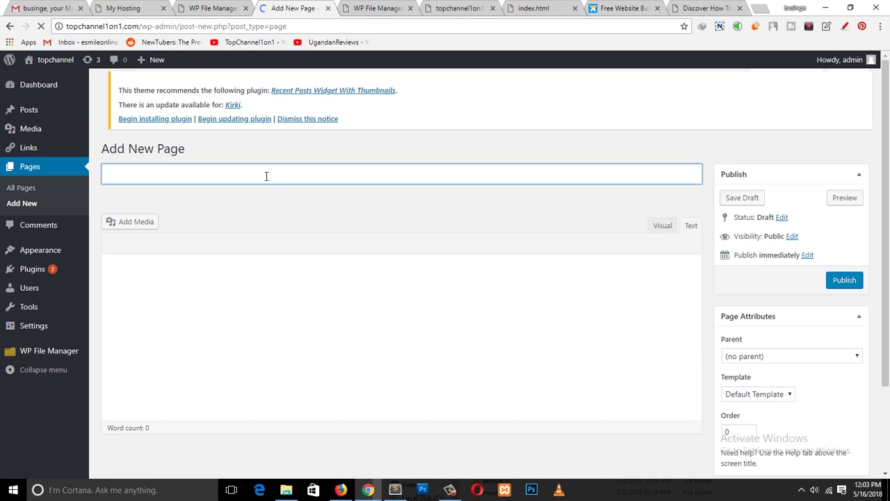
text(fit)
click(388, 350)
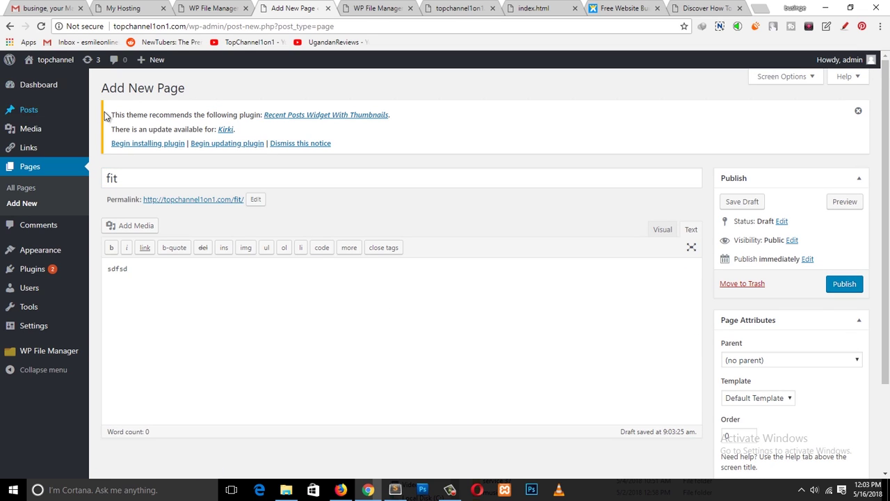
Step: Copy the admin plugin notice text and use it in the Visual editor to replace the fit page's placeholder body
drag(105, 114, 347, 170)
key(ctrl+c)
click(326, 274)
key(ctrl+v)
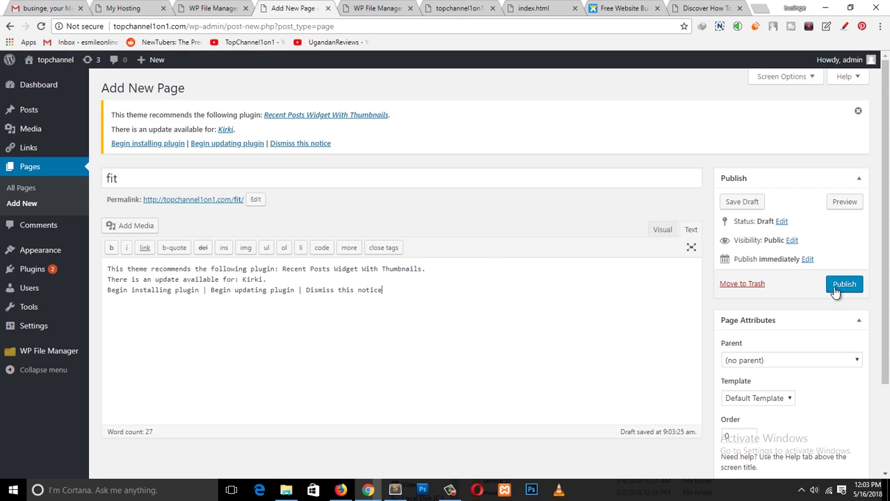
key(ctrl+z)
click(662, 229)
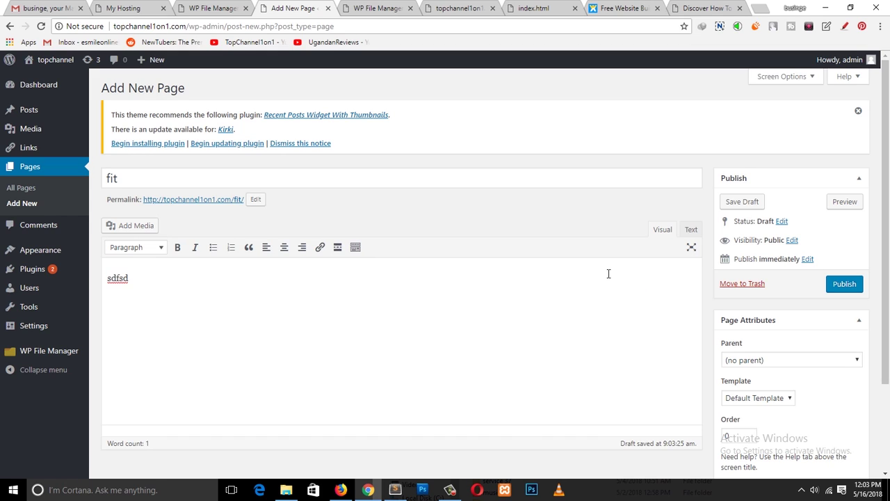
key(ctrl+a)
text(This theme recommends the following plugin: Recent Posts Widget With Thumbnails.There is an update available for: Kirki.Begin installing plugin | Begin updating plugin | Dismiss this notice)
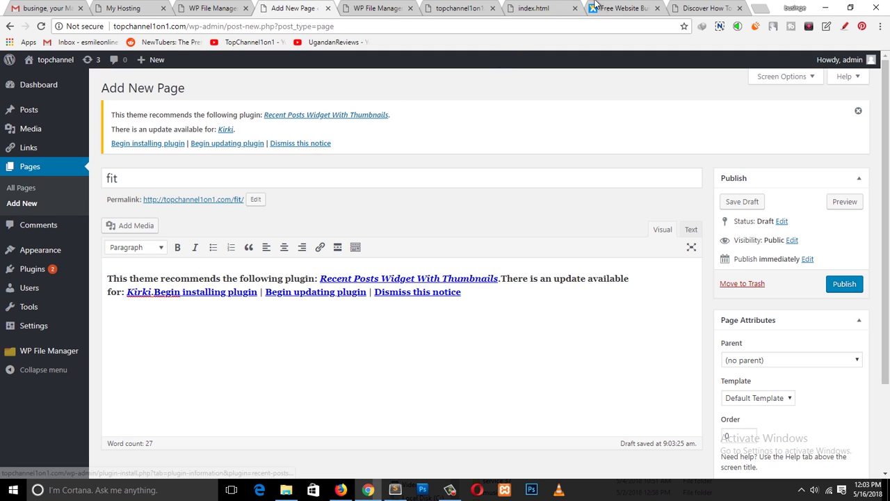
Step: Check the fit folder's files in WP File Manager, and publish the new fit page
click(699, 7)
click(218, 10)
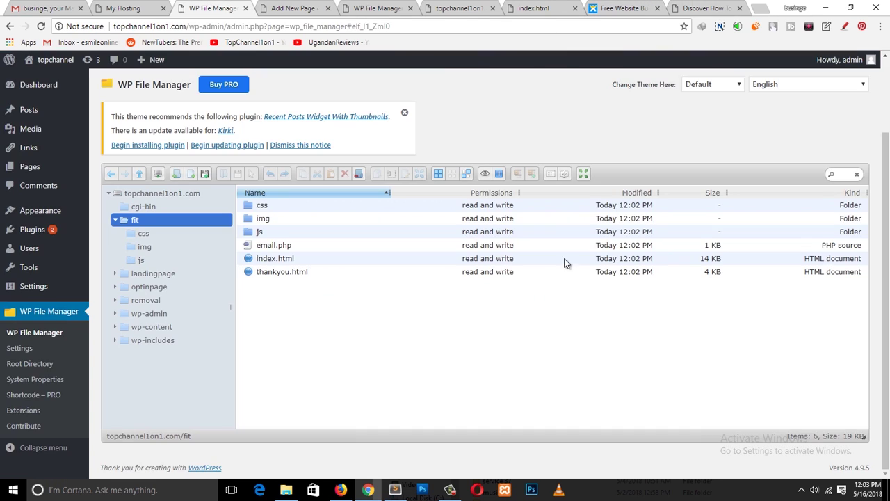
click(311, 9)
click(831, 289)
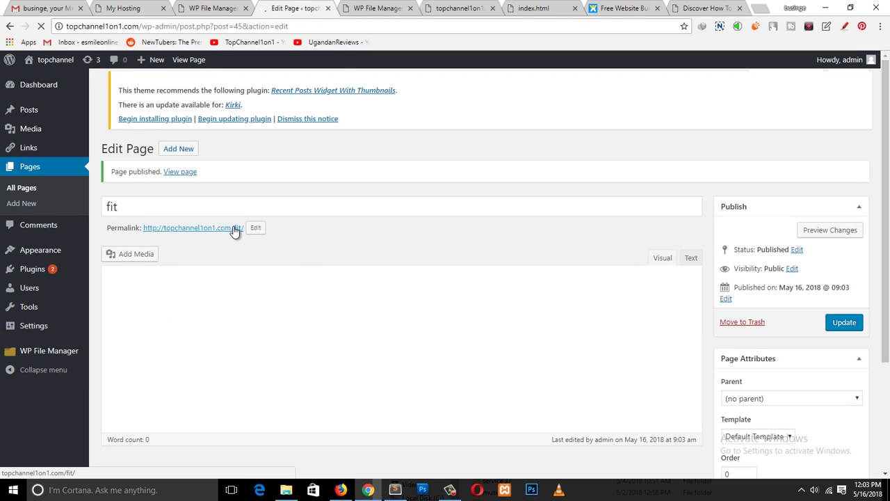
Step: Open the published fit page through its permalink and compare the live landing page with the title and body in the editor
click(236, 229)
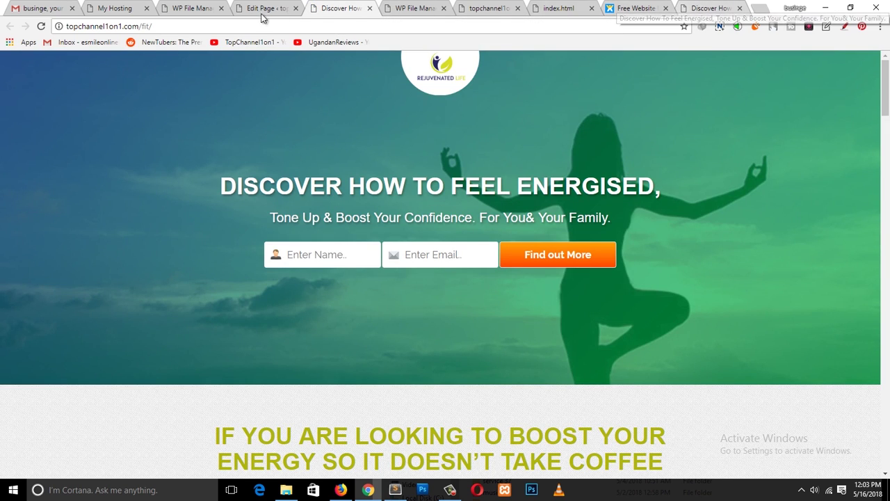
drag(703, 8, 354, 20)
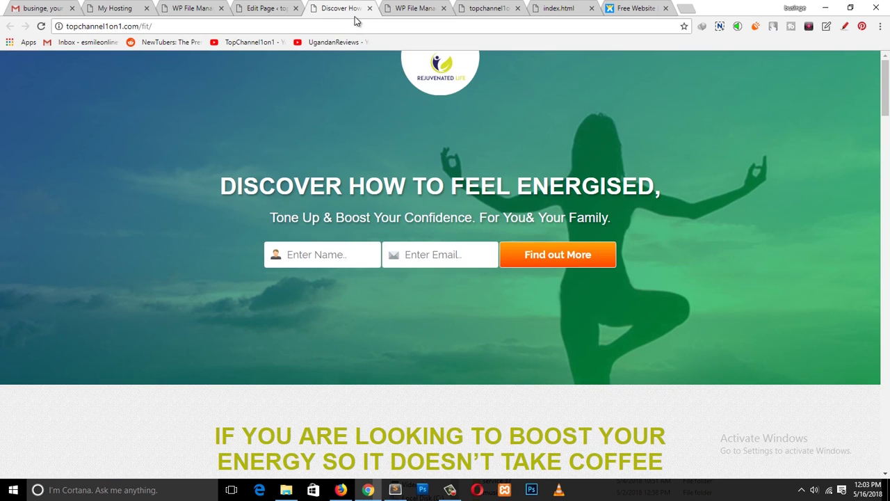
click(243, 14)
middle_click(175, 230)
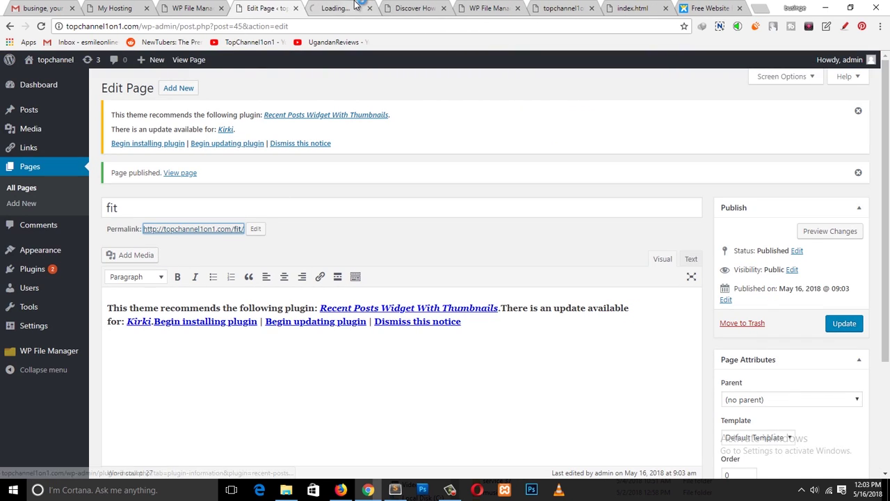
click(348, 8)
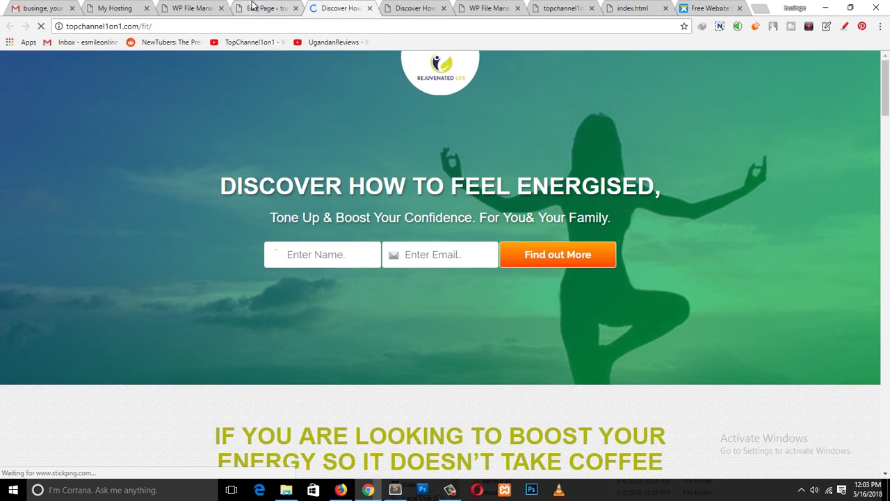
click(252, 7)
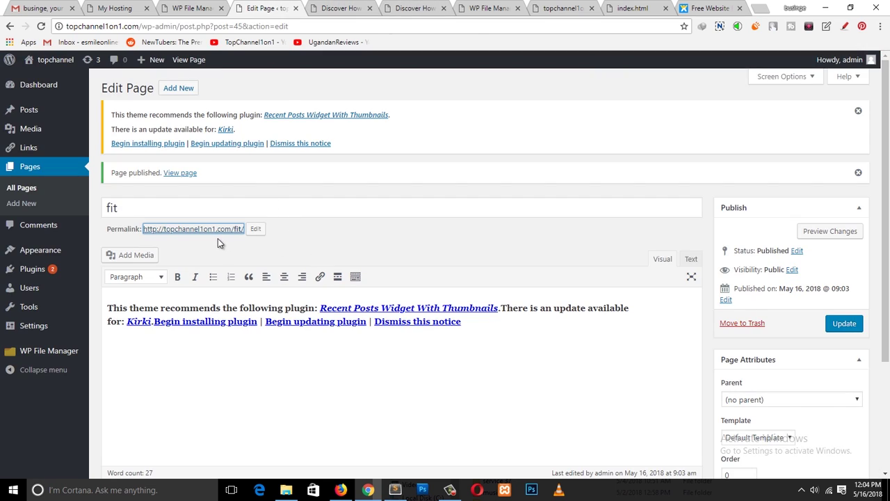
click(348, 8)
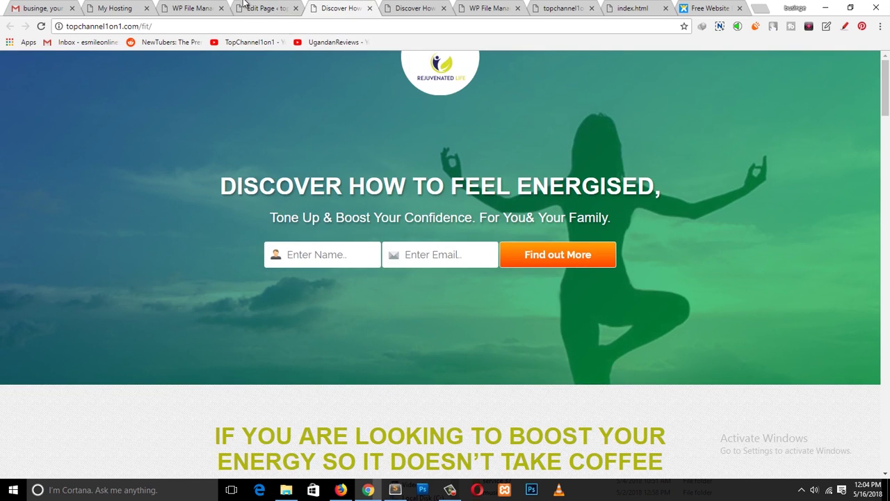
click(264, 7)
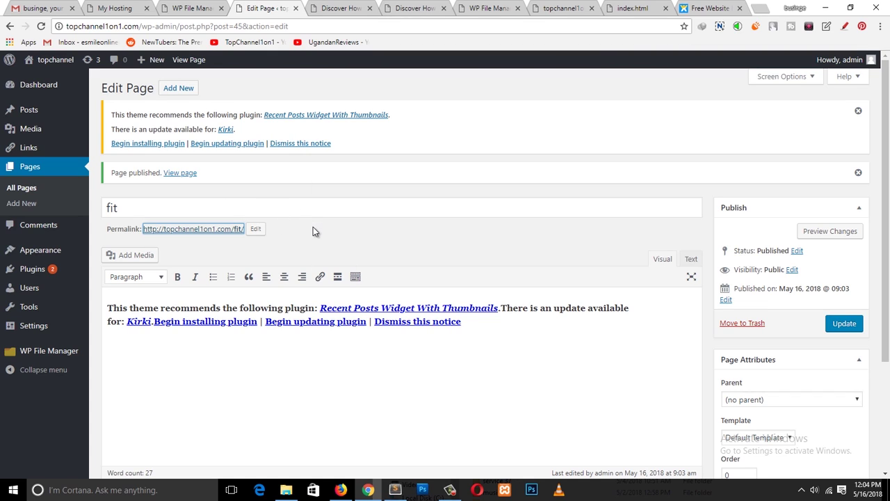
click(138, 206)
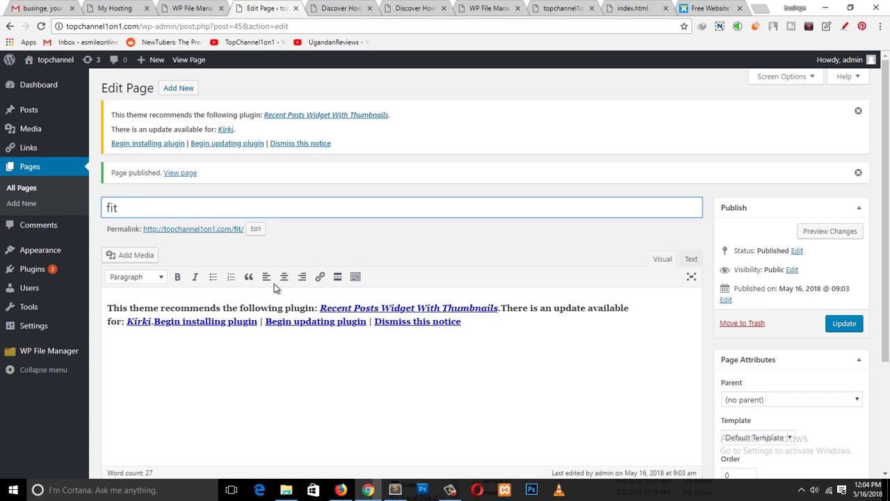